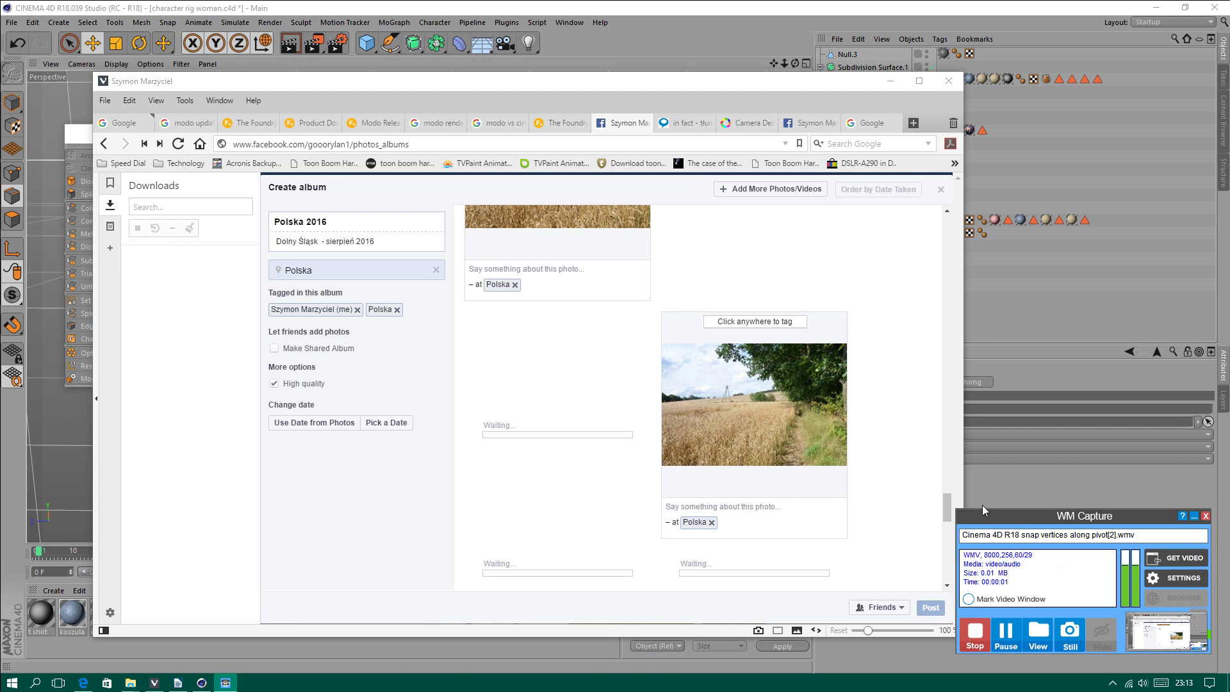
Bring Cinema 4D forward and orbit and zoom to inspect the head's face and centre seam.
left_click(890, 82)
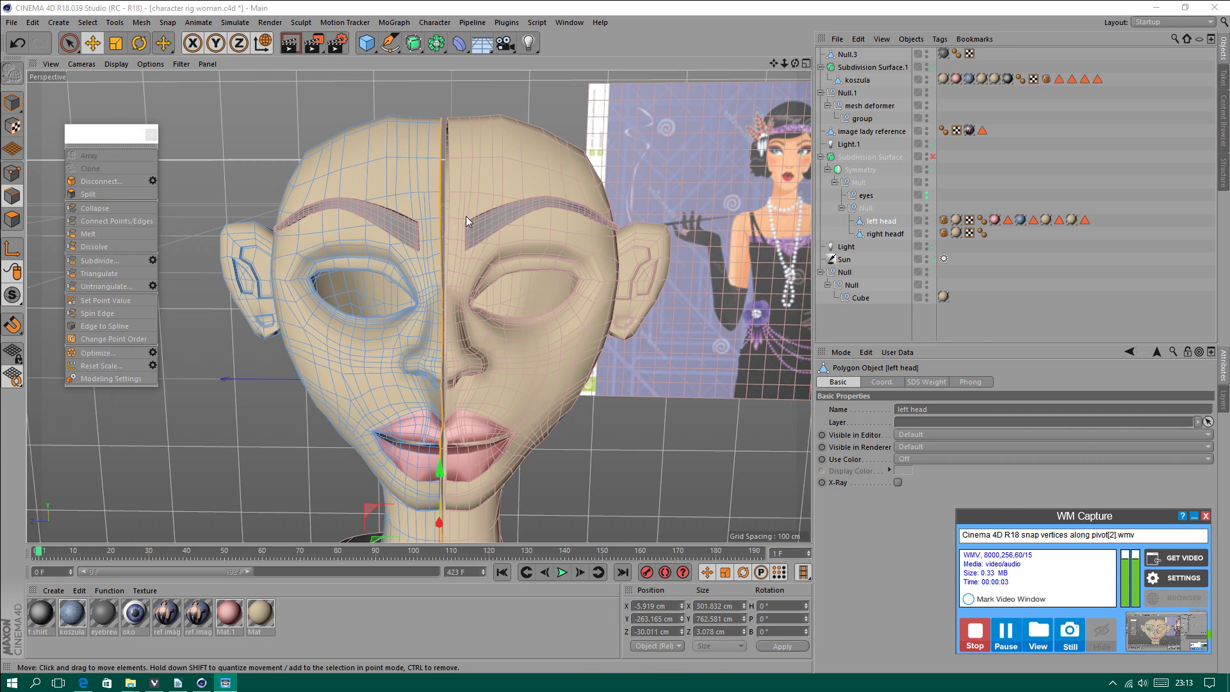
mouse_move(451, 281)
left_mouse_down("alt")
mouse_move(482, 300)
mouse_move(471, 312)
left_mouse_up("alt")
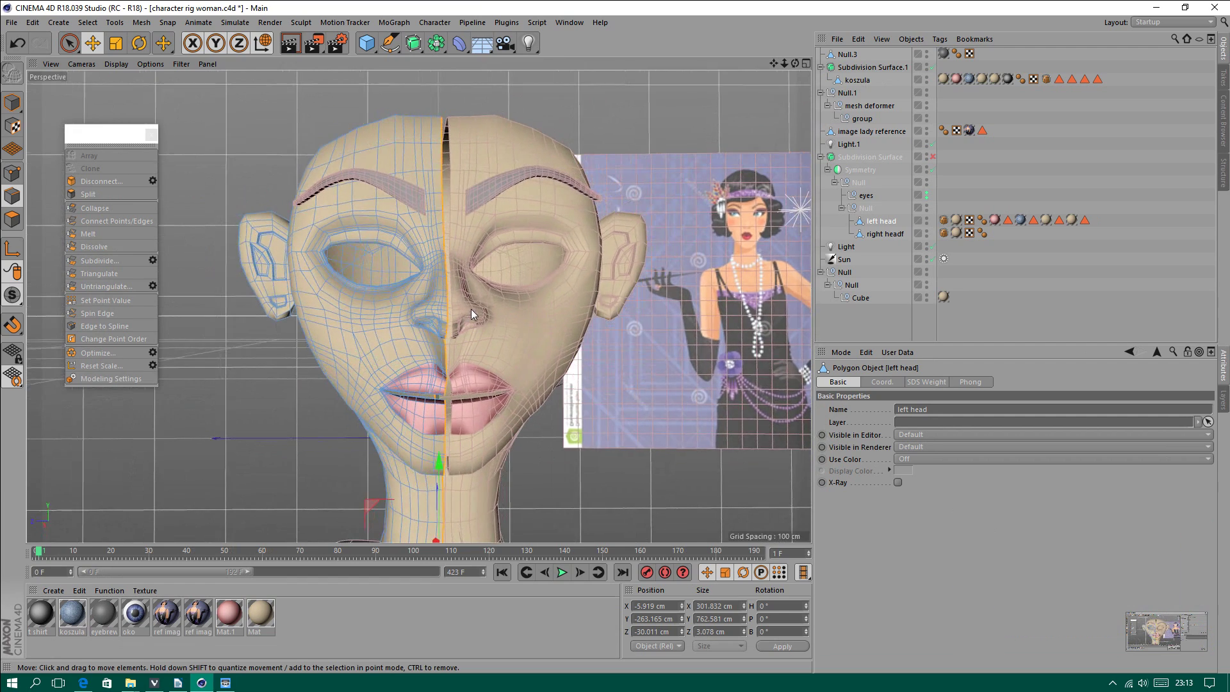
scroll(457, 332, "down", 5)
left_click_drag(457, 331, 470, 368, "alt")
scroll(470, 367, "up", 4)
scroll(458, 356, "up", 2)
scroll(457, 356, "up", 2)
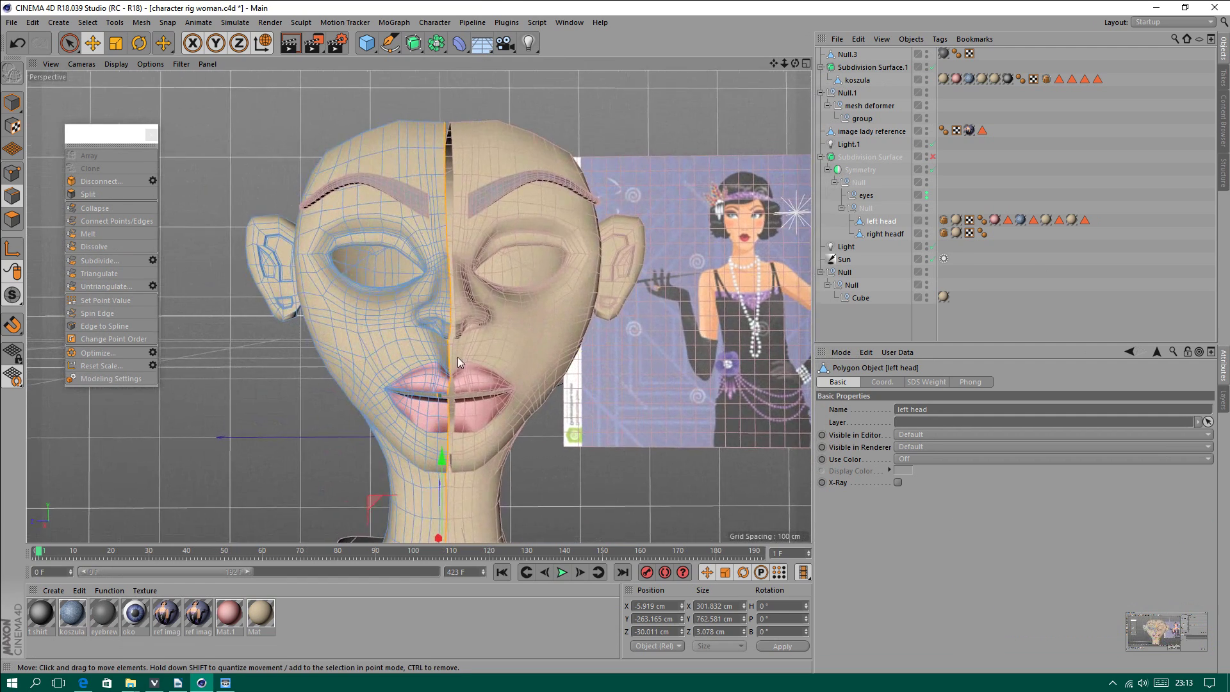
scroll(458, 356, "up", 2)
left_click_drag(529, 354, 550, 376, "alt")
scroll(472, 225, "up", 2)
mouse_move(473, 224)
left_mouse_down("alt")
mouse_move(455, 196)
mouse_move(432, 249)
mouse_move(391, 227)
mouse_move(426, 222)
mouse_move(412, 233)
left_mouse_up("alt")
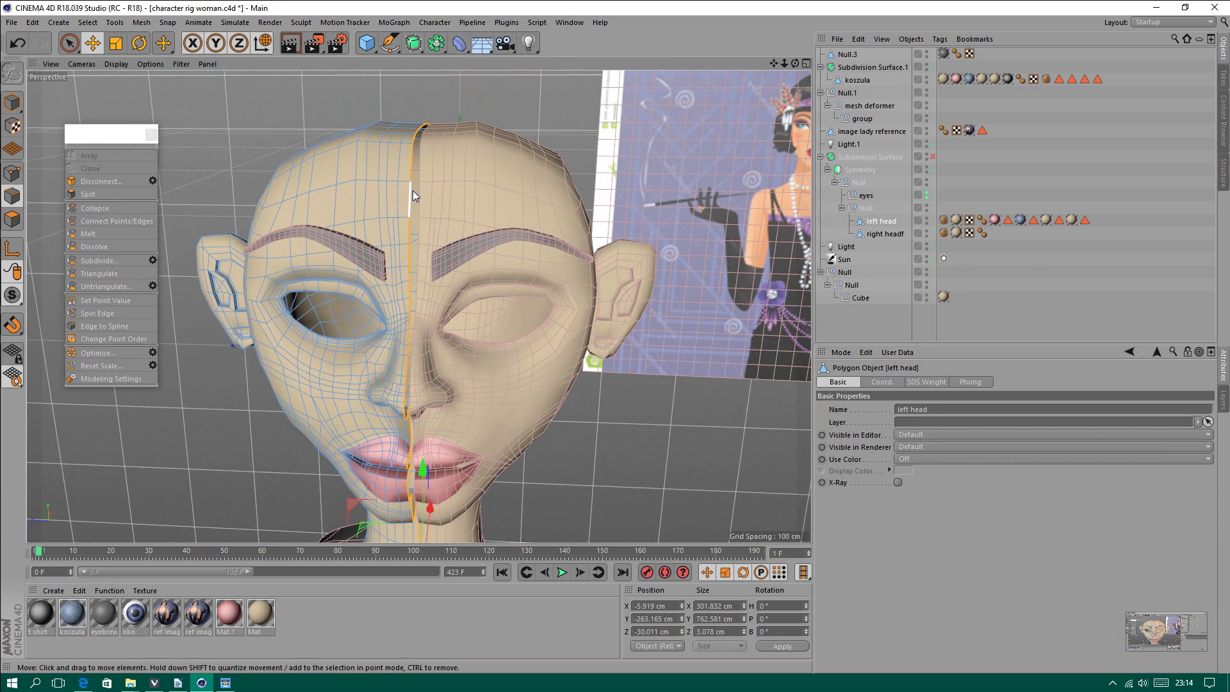
mouse_move(389, 249)
left_mouse_down("alt")
mouse_move(400, 189)
mouse_move(415, 213)
mouse_move(410, 143)
mouse_move(404, 262)
left_mouse_up("alt")
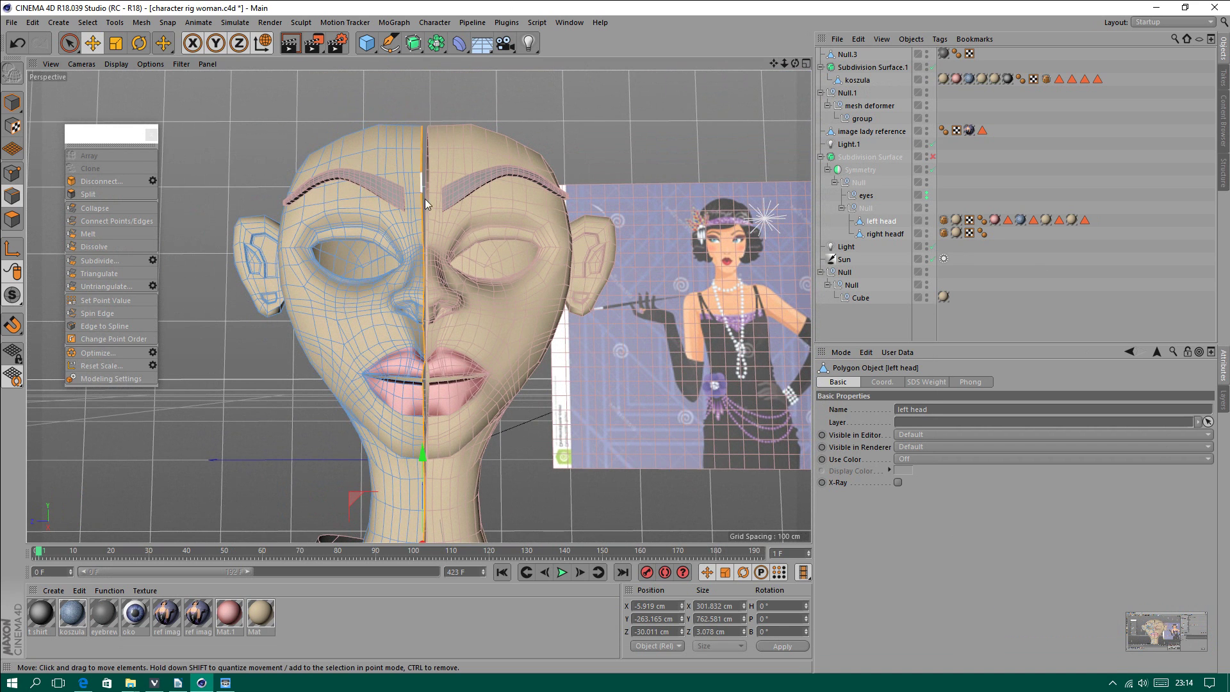
scroll(423, 432, "up", 3)
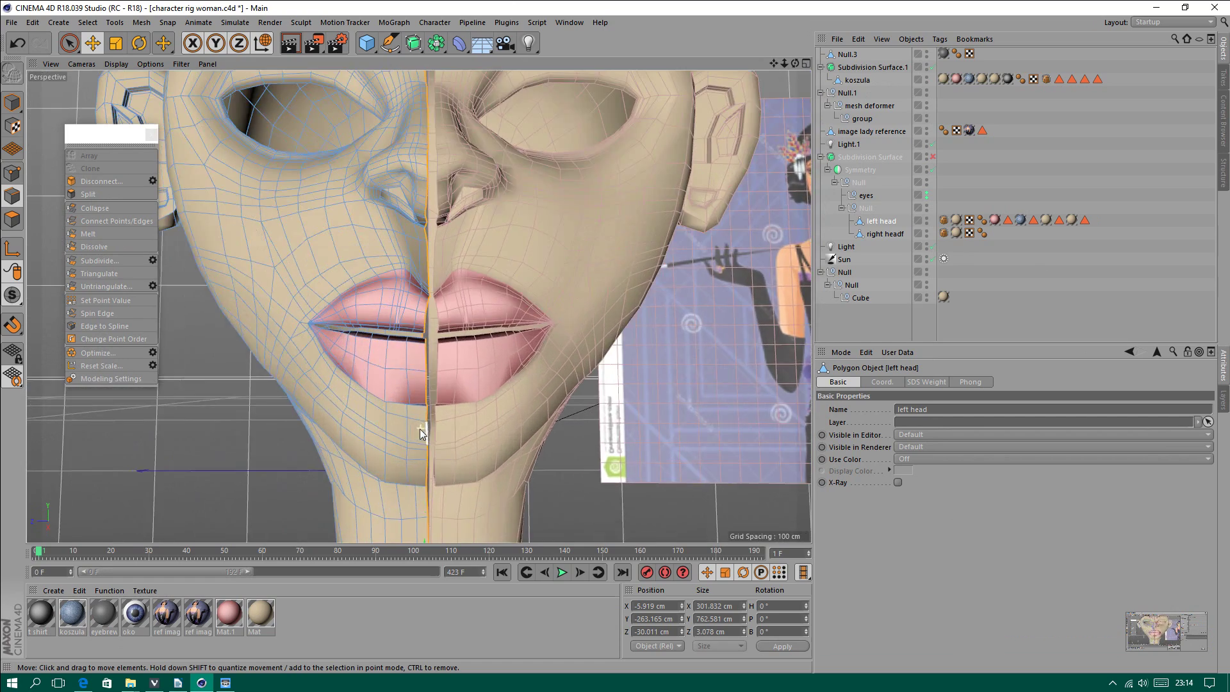
scroll(417, 347, "up", 3)
scroll(416, 364, "up", 2)
scroll(416, 364, "down", 1)
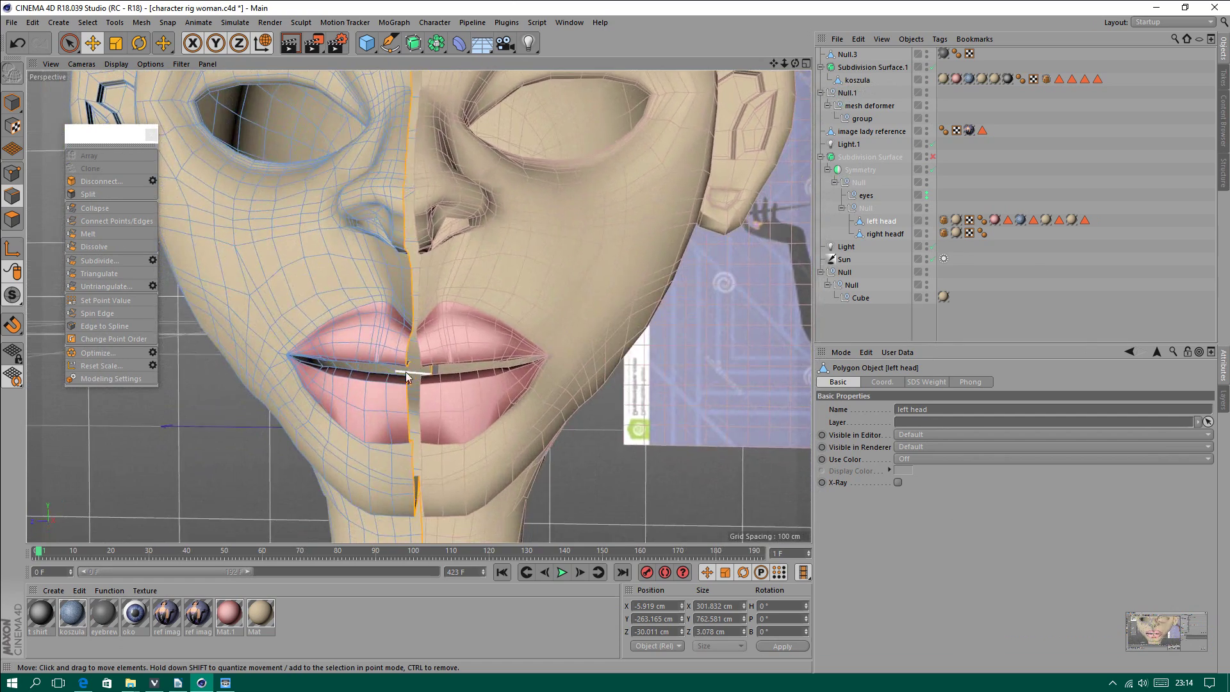
scroll(417, 371, "down", 4)
scroll(283, 396, "down", 2)
scroll(378, 342, "down", 1)
scroll(384, 339, "up", 1)
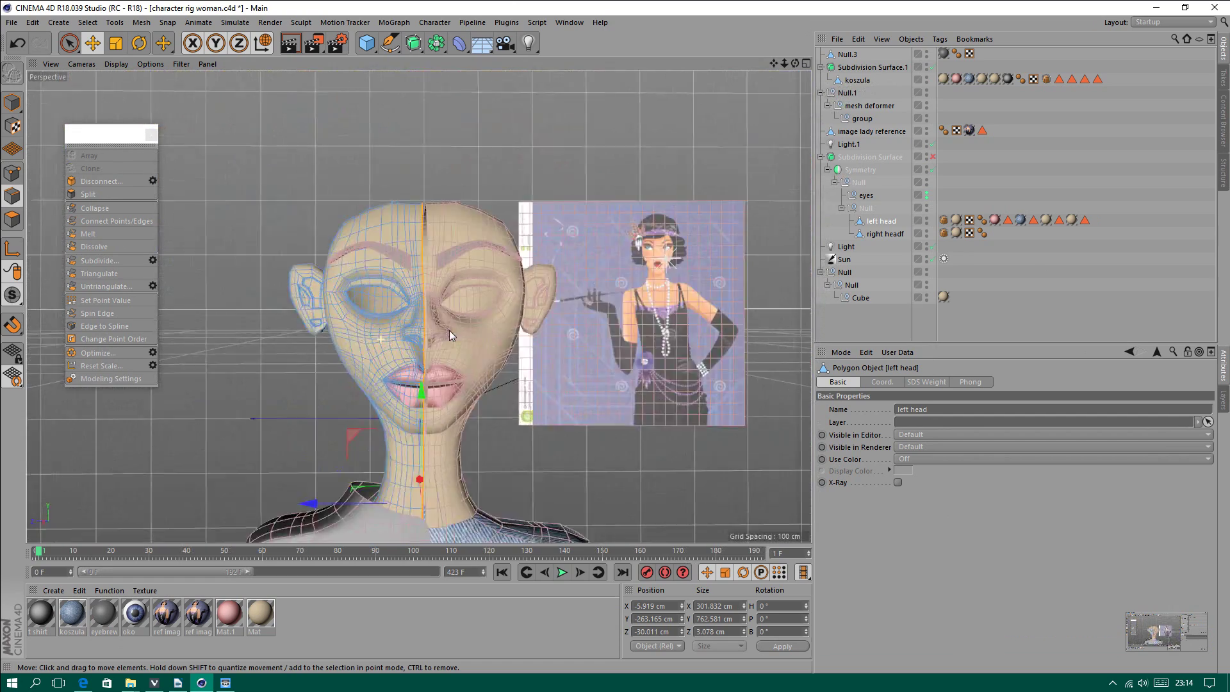
scroll(448, 330, "up", 3)
scroll(500, 327, "up", 1)
mouse_move(444, 187)
left_mouse_down("alt")
mouse_move(434, 204)
mouse_move(431, 185)
mouse_move(462, 180)
left_mouse_up("alt")
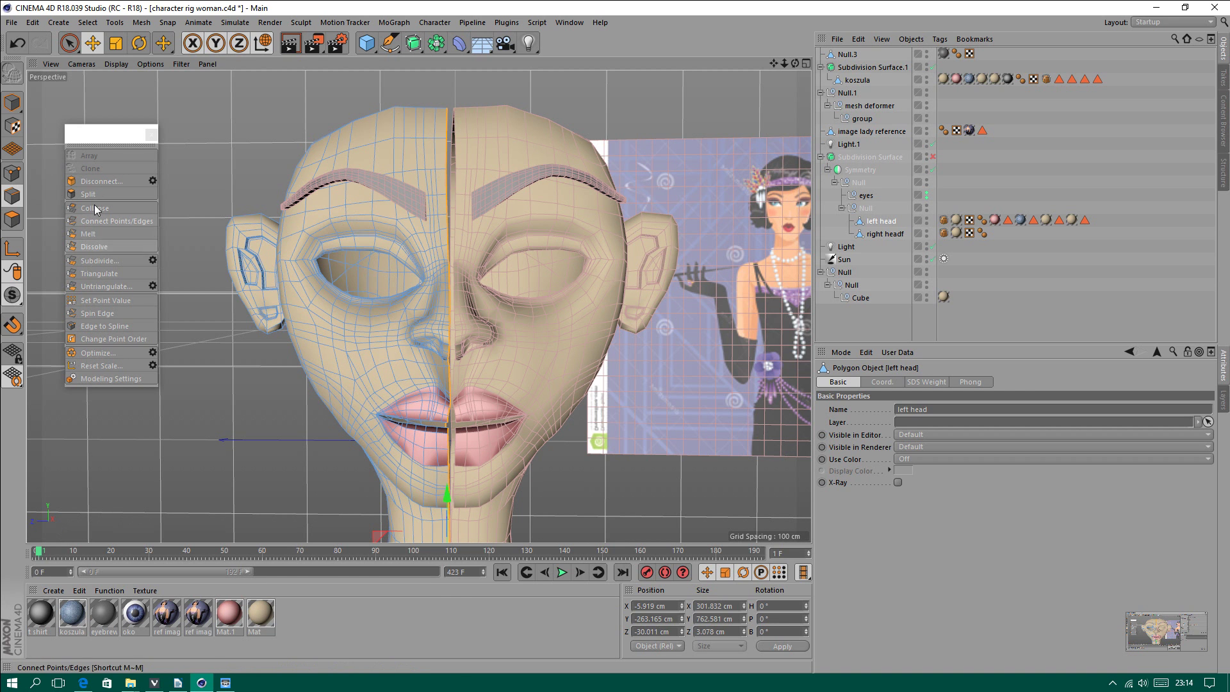
Convert the left head's selected seam edges into a point selection with Convert Selection.
left_click(86, 24)
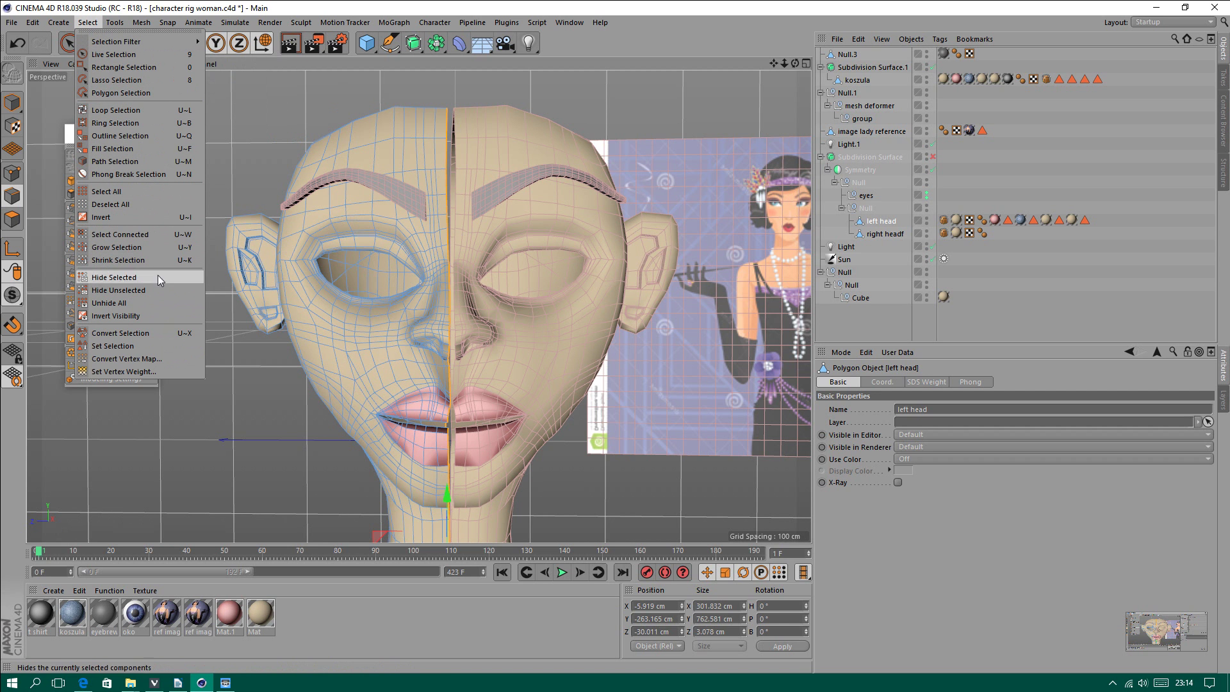
left_click(147, 335)
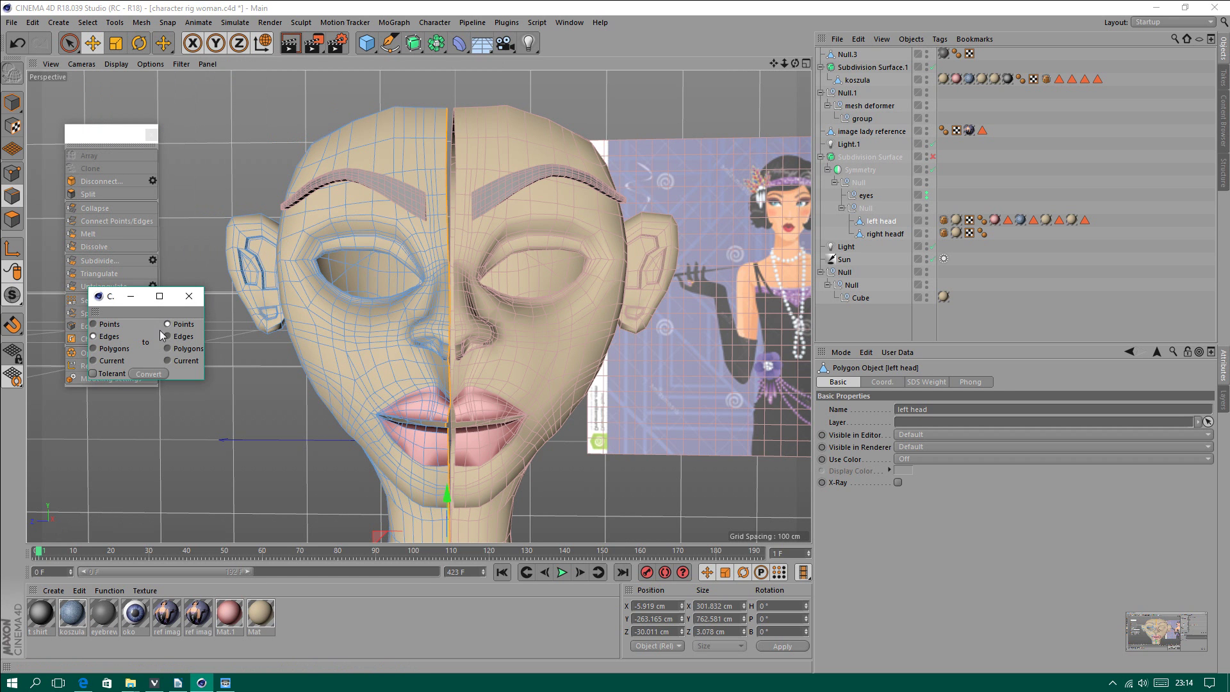
left_click(152, 374)
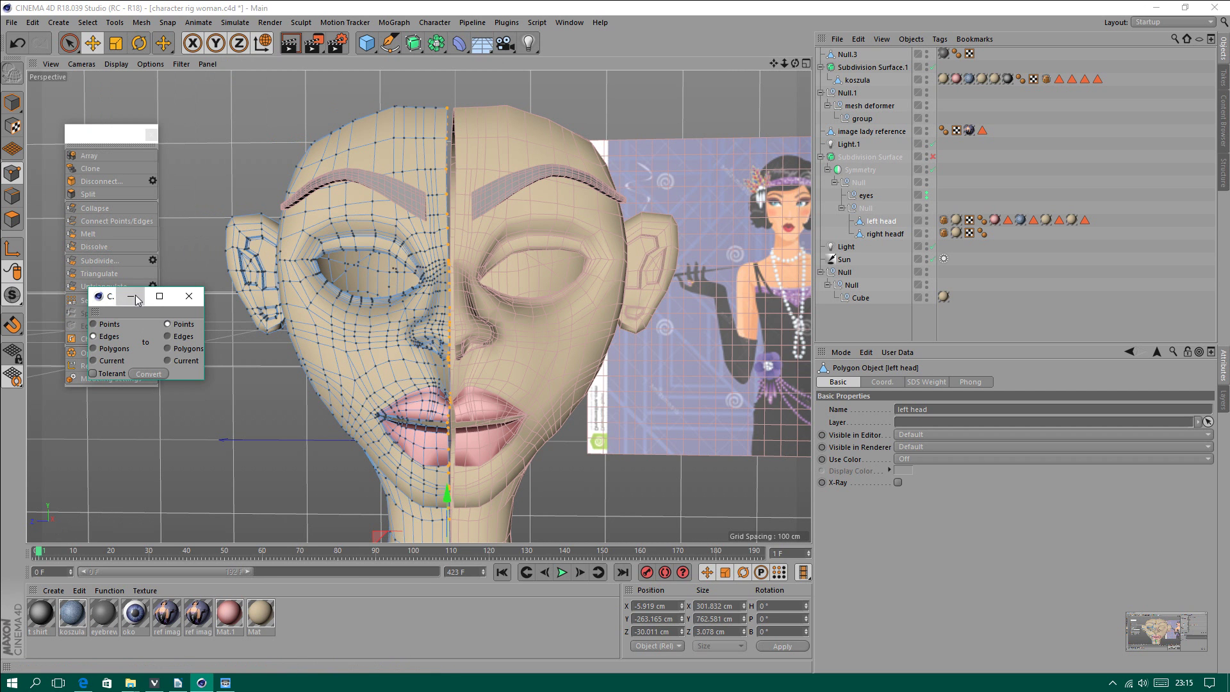
left_click_drag(114, 295, 219, 146)
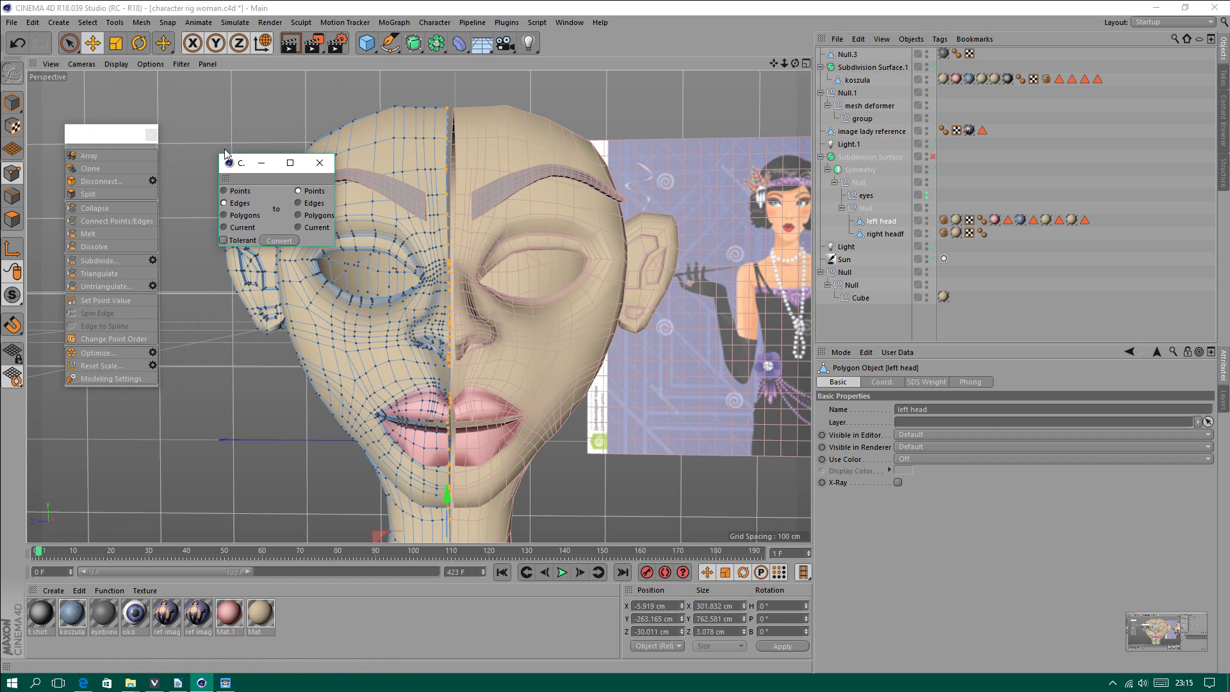
Try Set Point Value with X set to a fixed value, then undo that flattening.
left_click(106, 303)
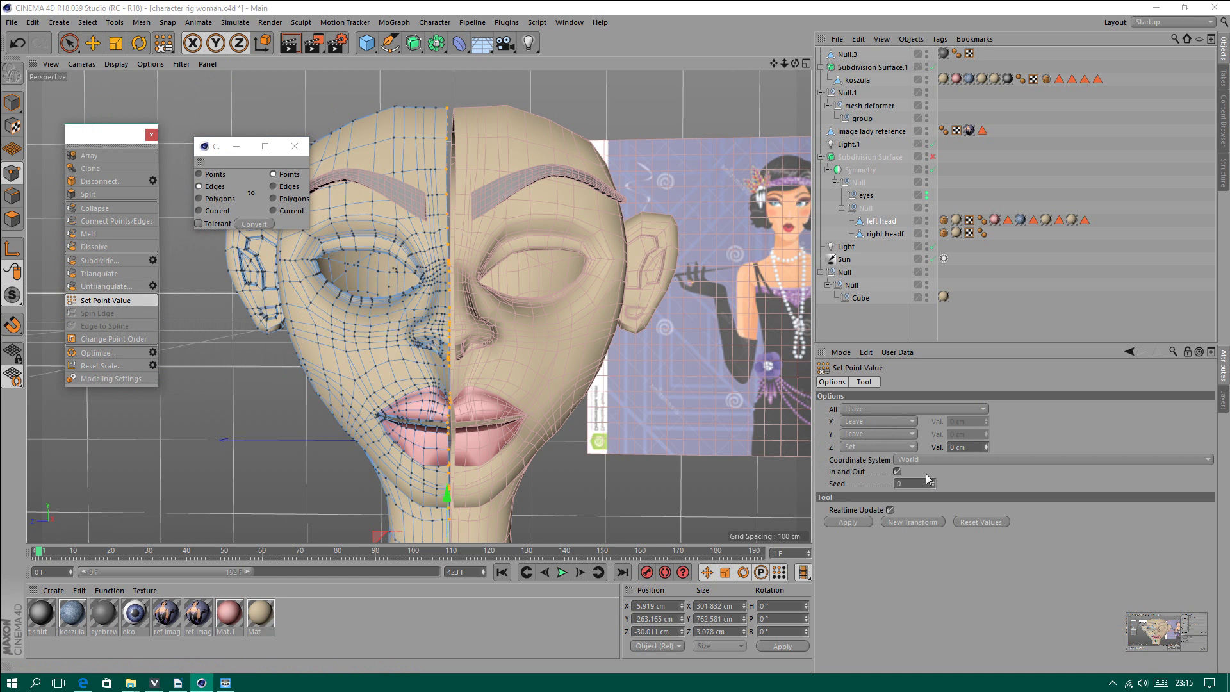
left_click(877, 423)
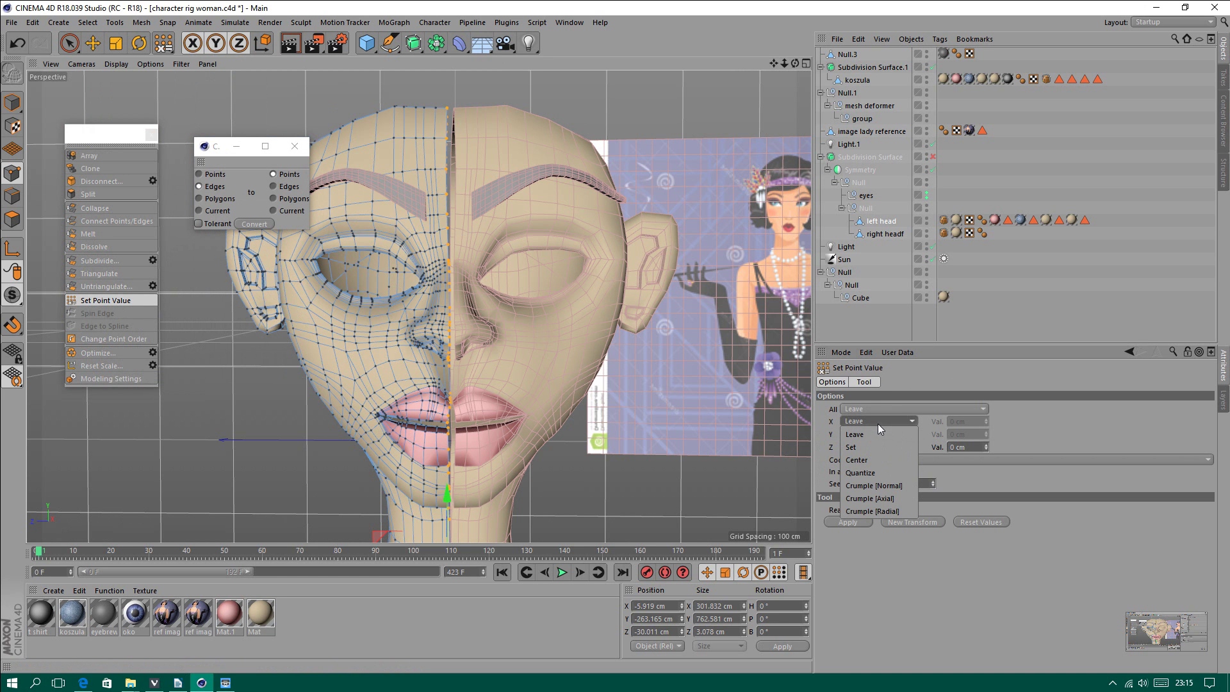
left_click(864, 447)
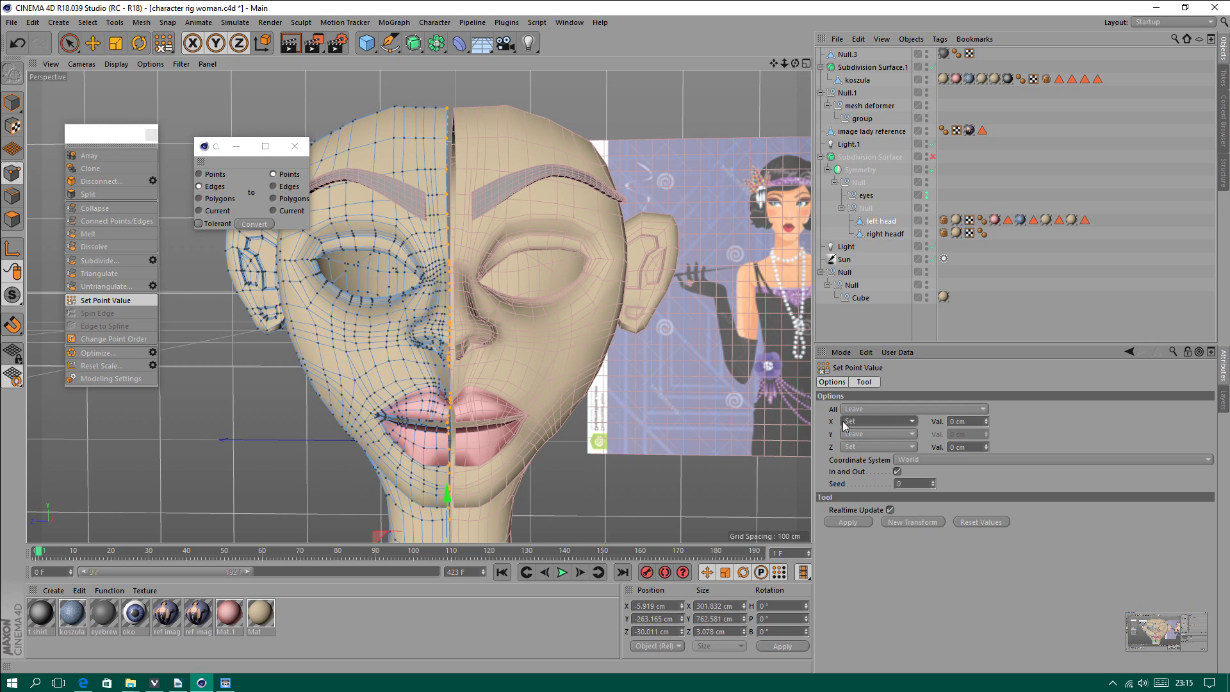
left_click(848, 522)
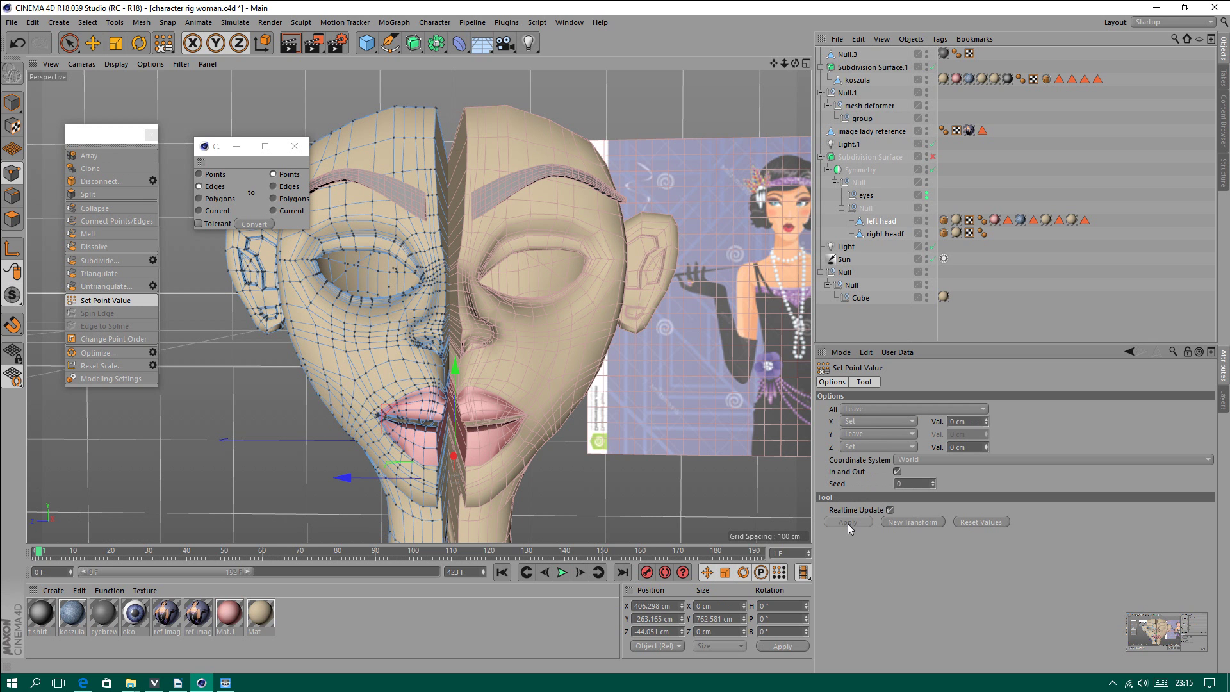
key("ctrl+z")
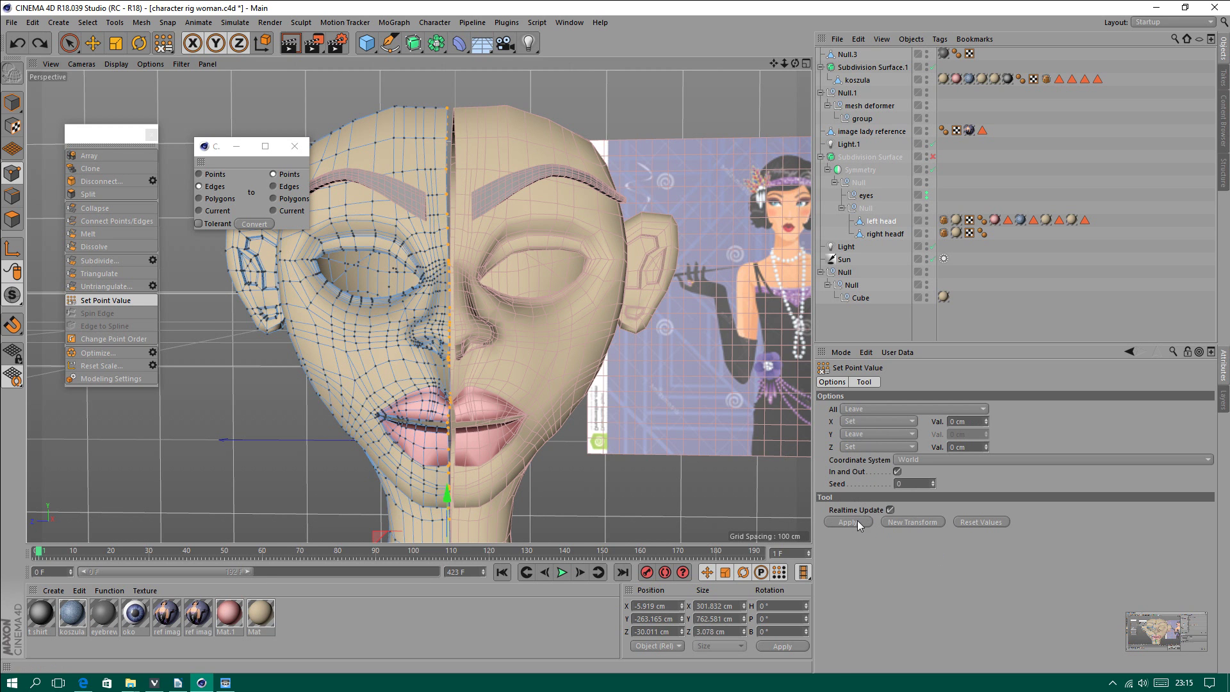
With X set to Leave, apply Z 0 cm to the seam points, then drag them along Z.
left_click(856, 424)
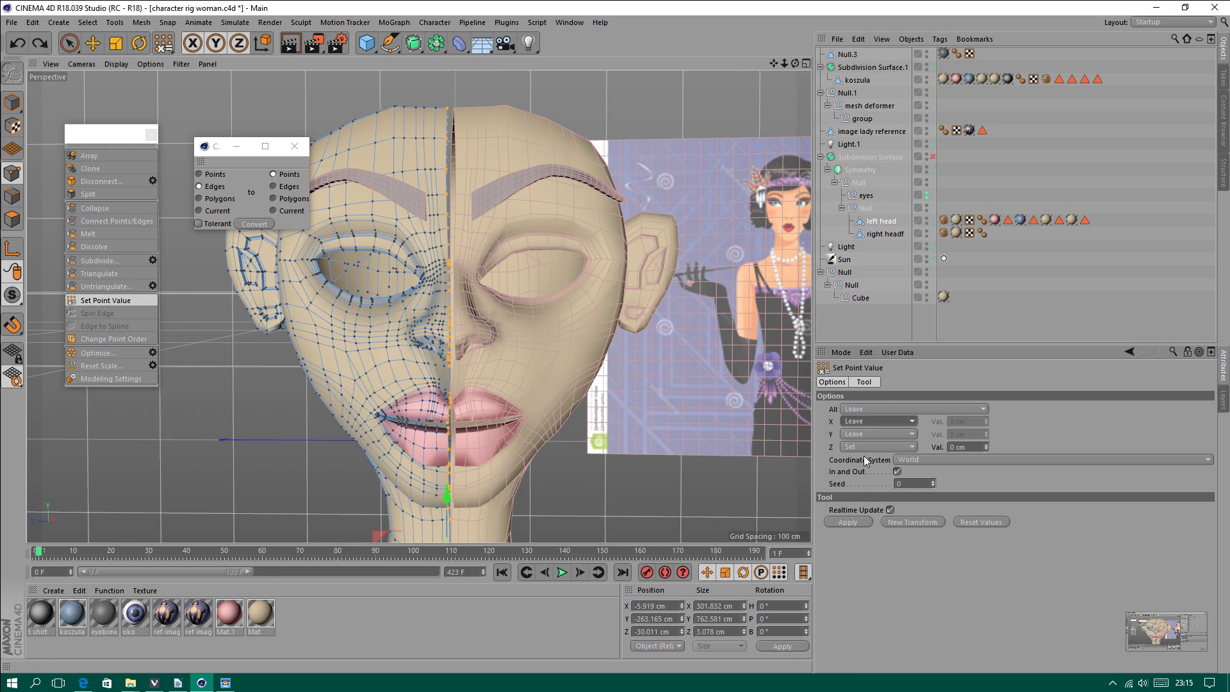
left_click(846, 520)
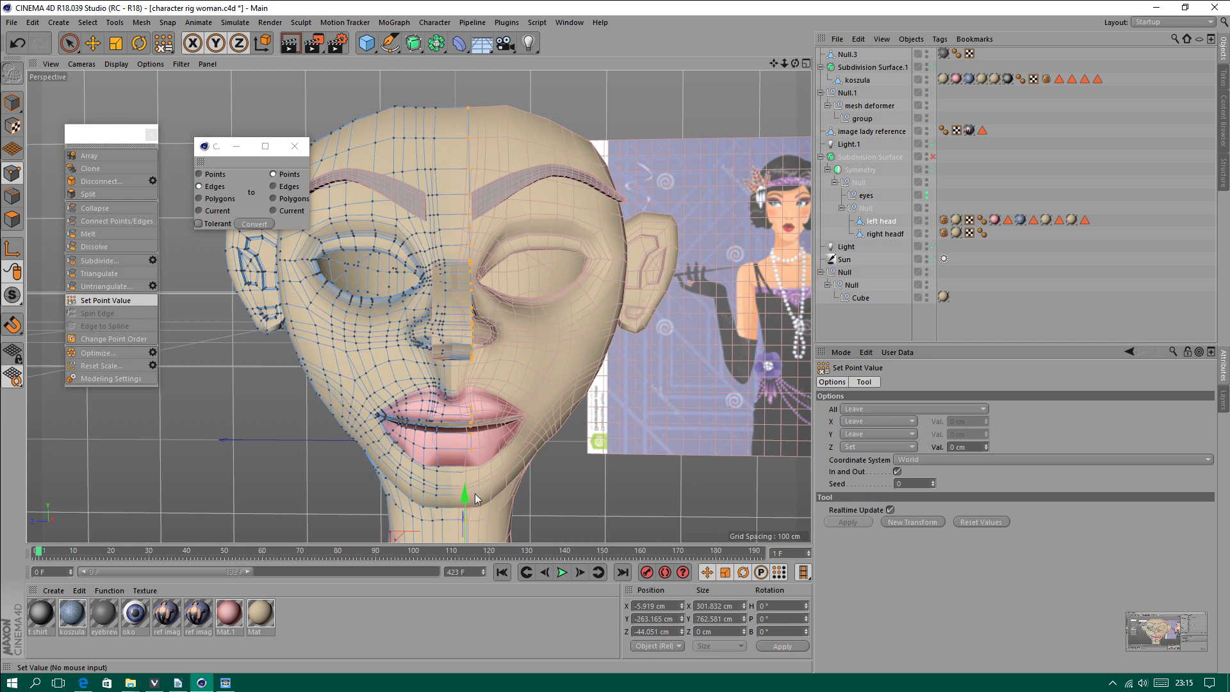
scroll(506, 445, "down", 2)
middle_click_drag(507, 446, 466, 382, "alt")
left_click_drag(419, 423, 405, 425)
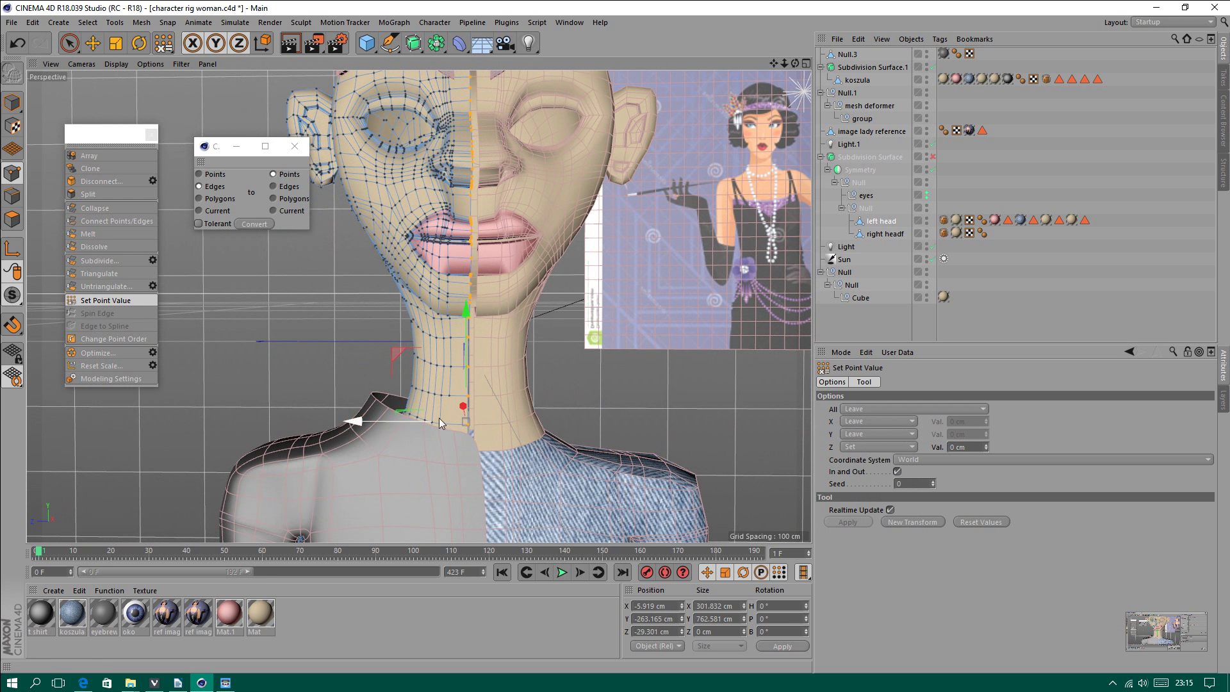
Undo the stray move, test-move the seam points along Z with the Move tool, and undo it.
key("ctrl+z")
left_click(93, 43)
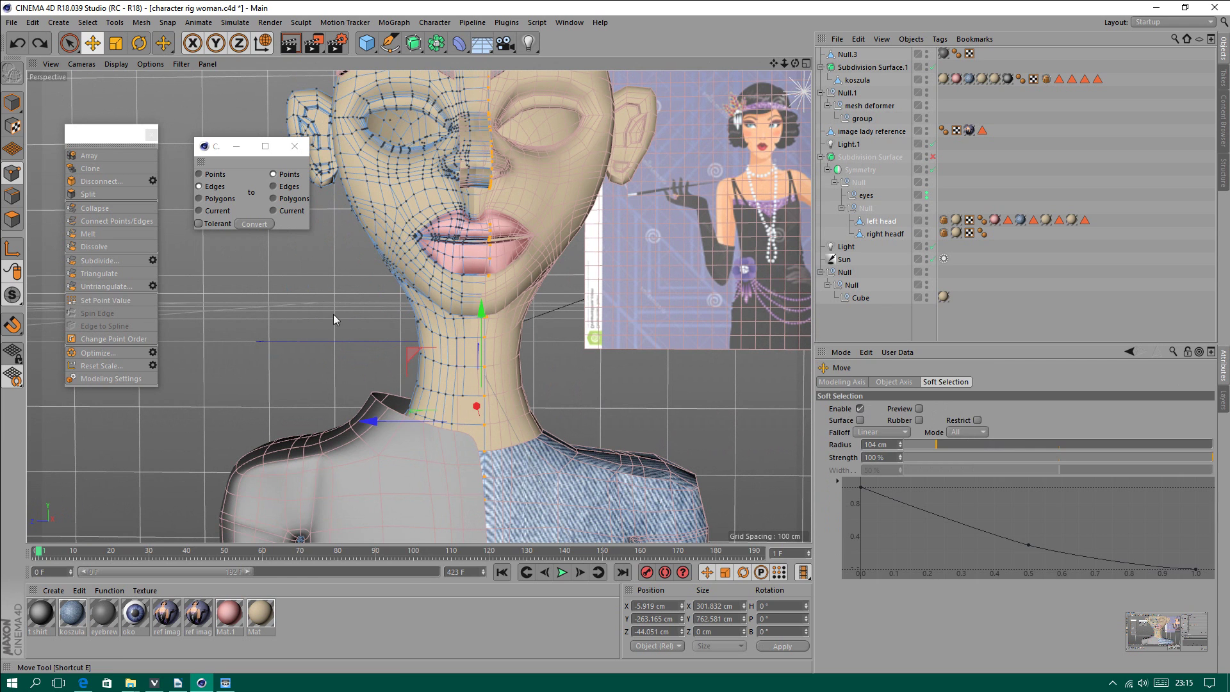
left_click_drag(427, 421, 411, 424)
mouse_move(541, 218)
left_mouse_down("alt")
mouse_move(409, 490)
mouse_move(514, 292)
left_mouse_up("alt")
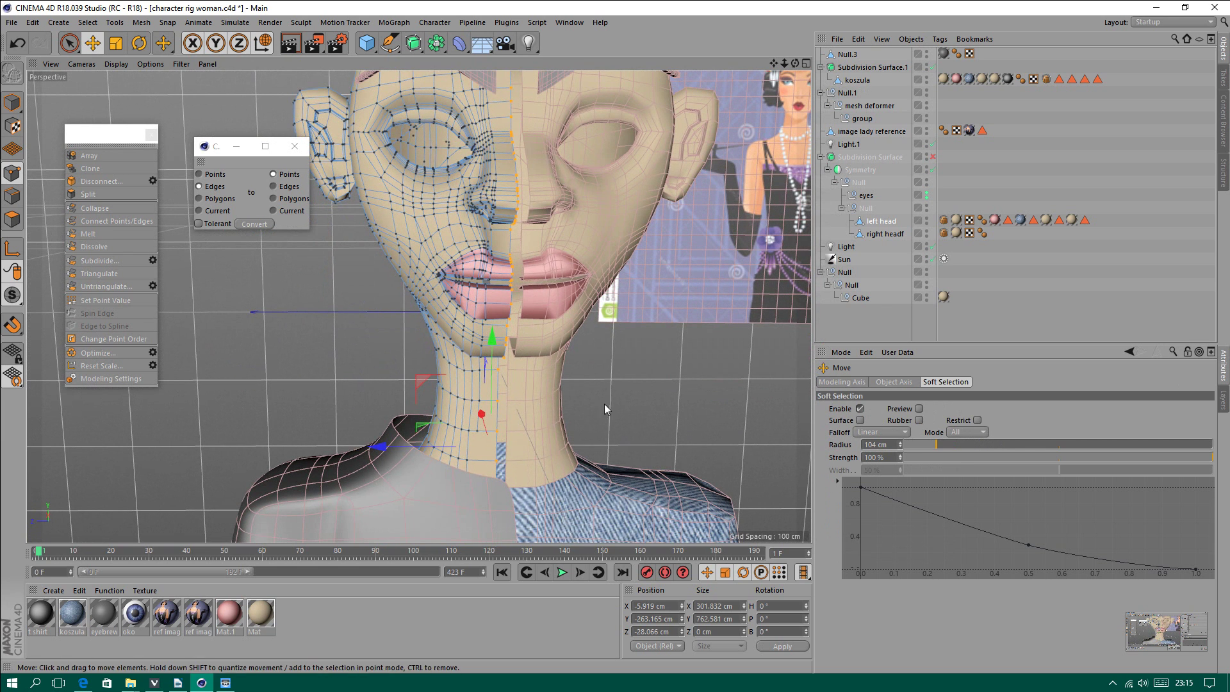
key("ctrl+z")
Disable soft selection, undo another Z test move, restore the seam point selection, and reopen Set Point Value.
left_click(860, 409)
mouse_move(451, 450)
left_mouse_down()
mouse_move(436, 449)
mouse_move(523, 318)
mouse_move(470, 509)
mouse_move(483, 351)
mouse_move(487, 412)
left_mouse_up()
key("ctrl+z")
key("ctrl+z")
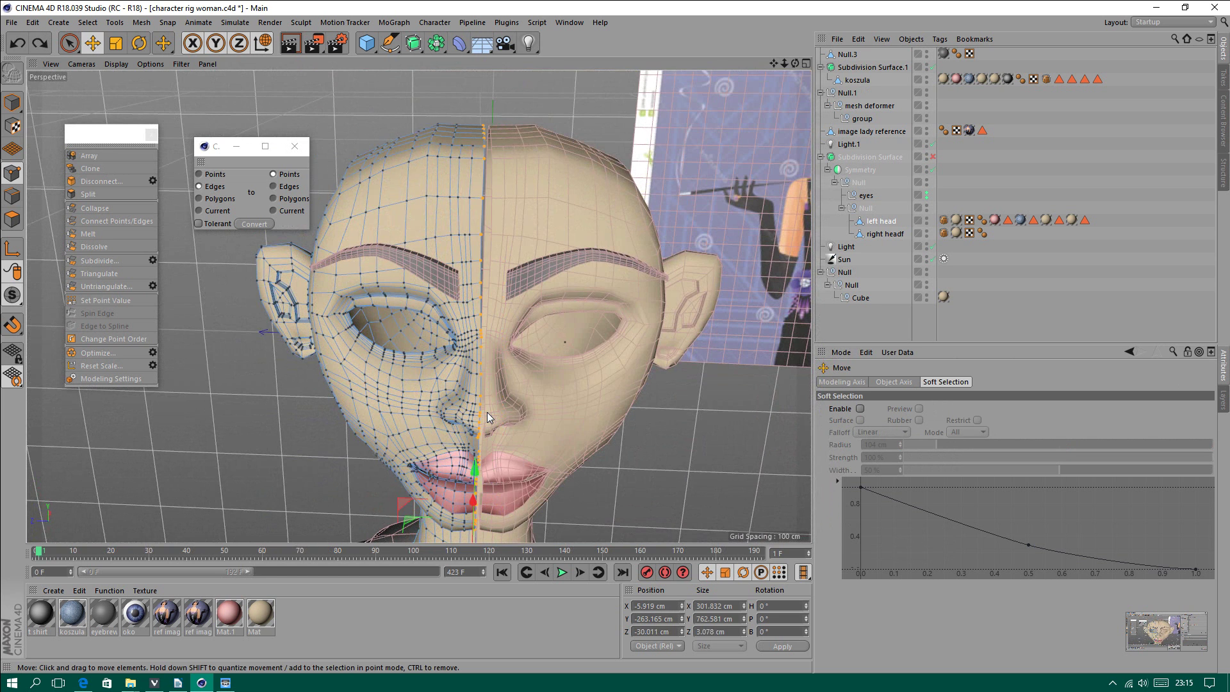
key("ctrl+shift+z")
left_click(40, 44)
left_click_drag(516, 370, 491, 362, "alt")
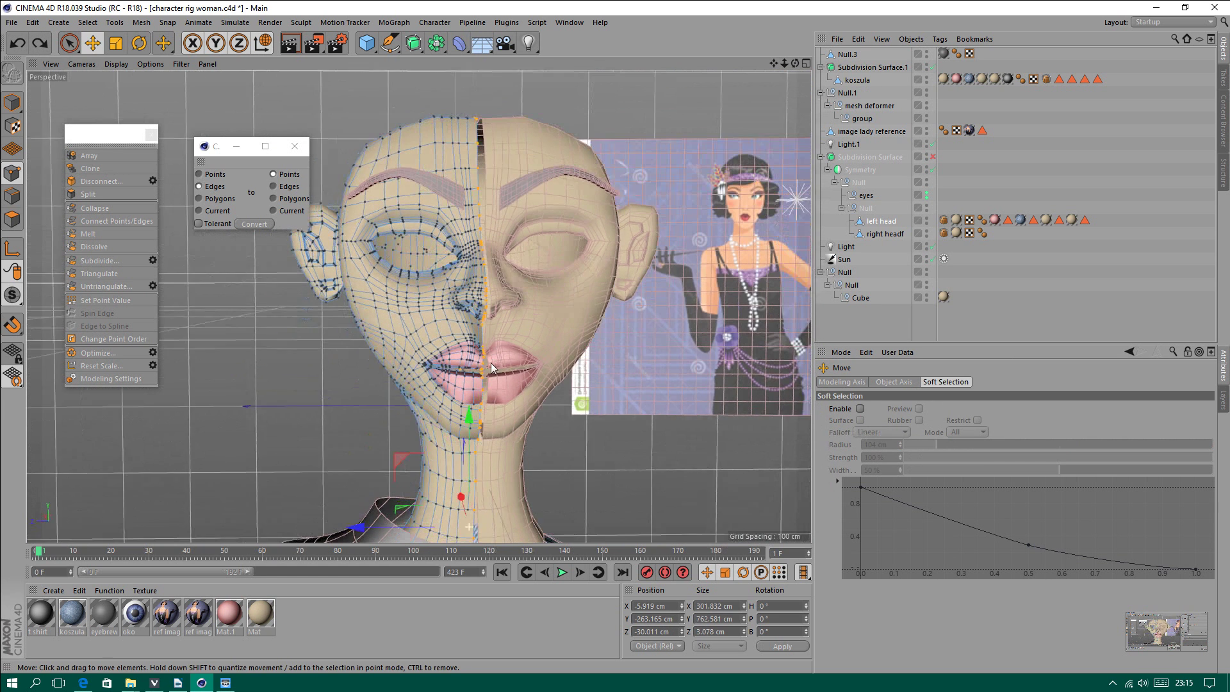
left_click(99, 299)
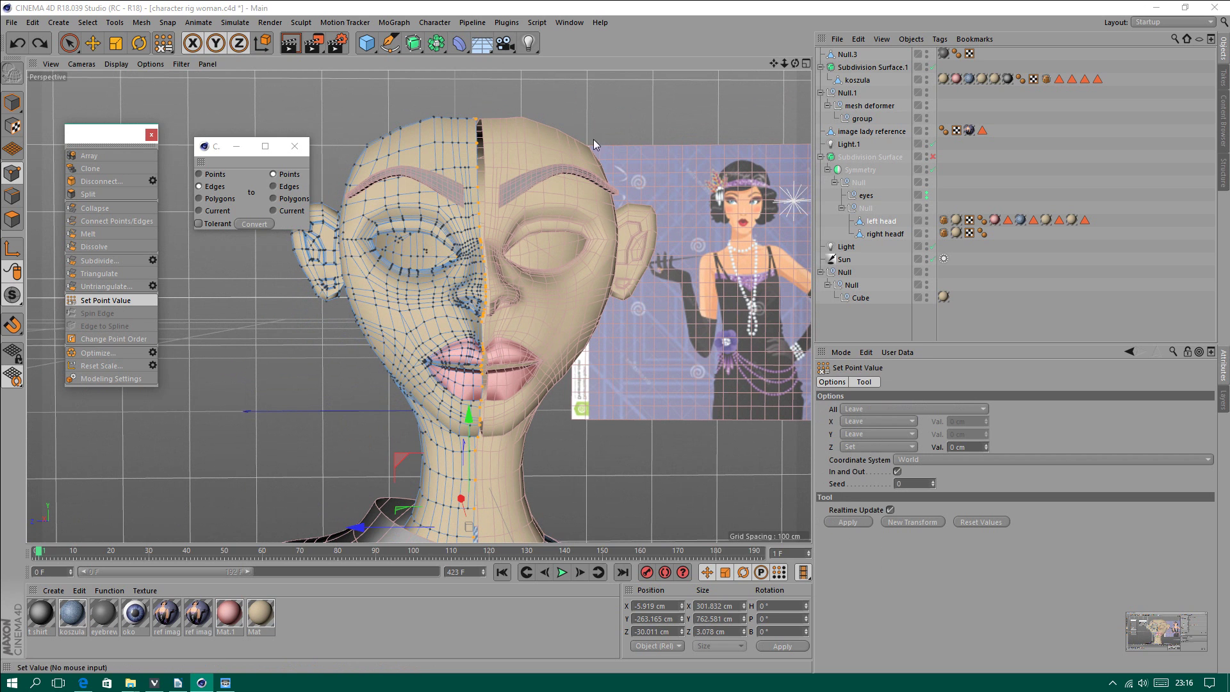
Apply Z 0 cm to the seam points and check the result with the Move tool.
left_click(844, 520)
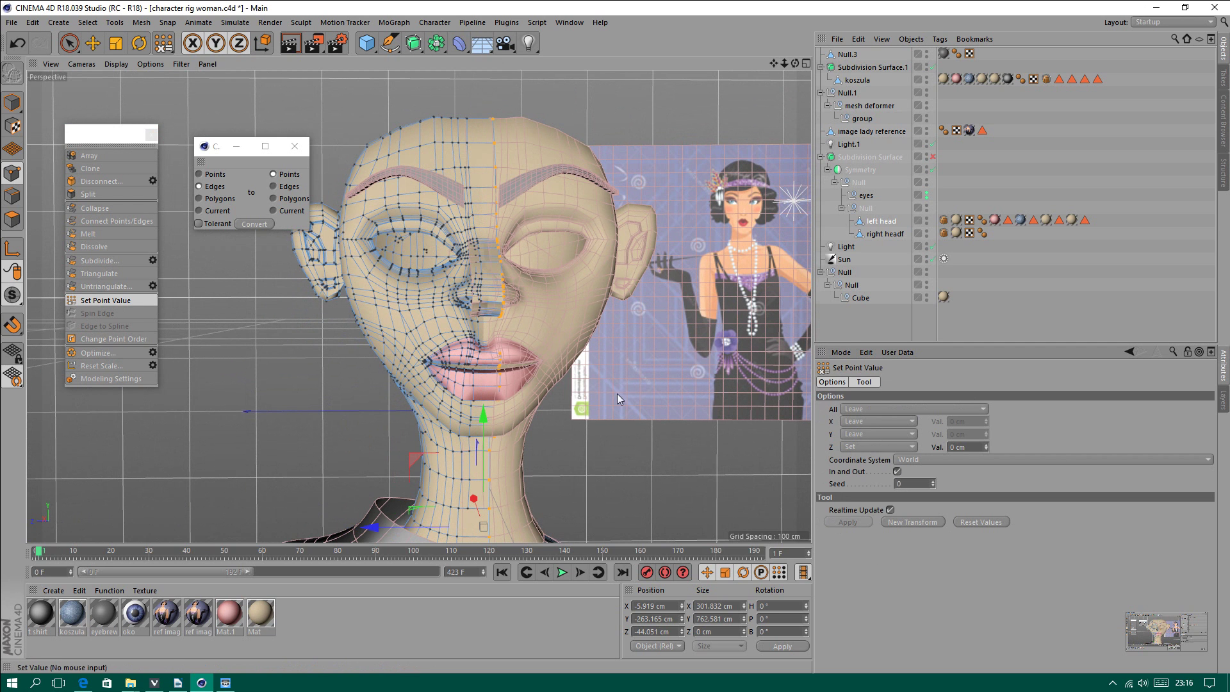
left_click(94, 47)
left_click_drag(409, 529, 396, 529)
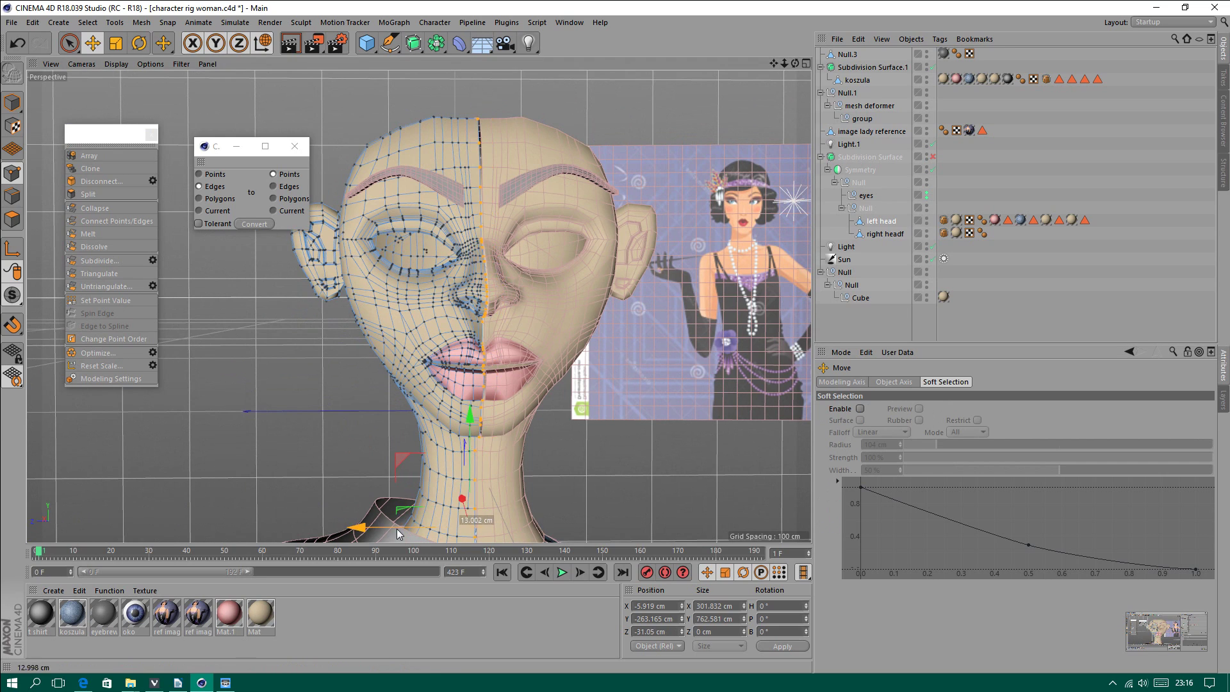
scroll(529, 366, "up", 3)
mouse_move(530, 366)
left_mouse_down("alt")
mouse_move(509, 263)
mouse_move(485, 247)
left_mouse_up("alt")
scroll(546, 261, "up", 3)
scroll(546, 262, "down", 3)
Deselect the seam points and orbit to a front view of the head.
left_click(276, 463)
mouse_move(276, 463)
left_mouse_down("alt")
mouse_move(408, 306)
mouse_move(440, 363)
mouse_move(415, 373)
mouse_move(420, 363)
left_mouse_up("alt")
mouse_move(524, 432)
left_mouse_down("alt")
mouse_move(492, 476)
mouse_move(536, 401)
mouse_move(507, 367)
mouse_move(416, 439)
mouse_move(441, 443)
mouse_move(480, 491)
mouse_move(507, 419)
mouse_move(439, 349)
mouse_move(430, 526)
mouse_move(469, 338)
left_mouse_up("alt")
scroll(467, 338, "up", 2)
Set the Symmetry object's weld tolerance to 2 cm, comparing against 1 cm, to close the seam.
scroll(446, 366, "up", 3)
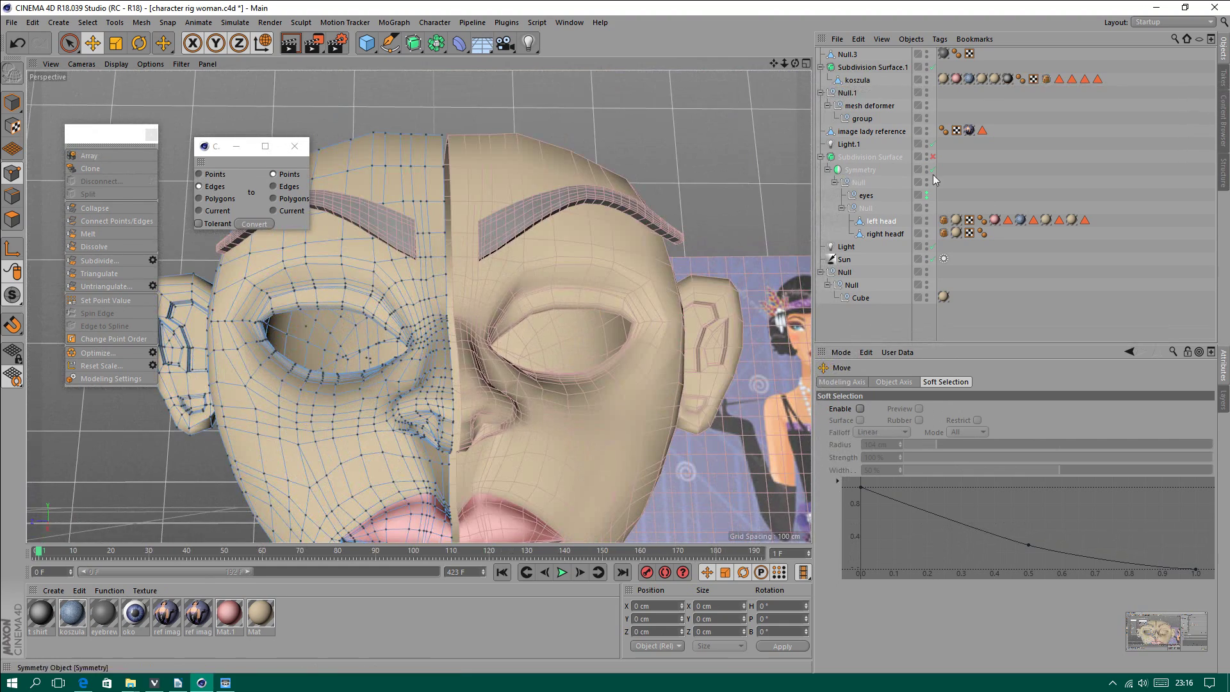
left_click(869, 169)
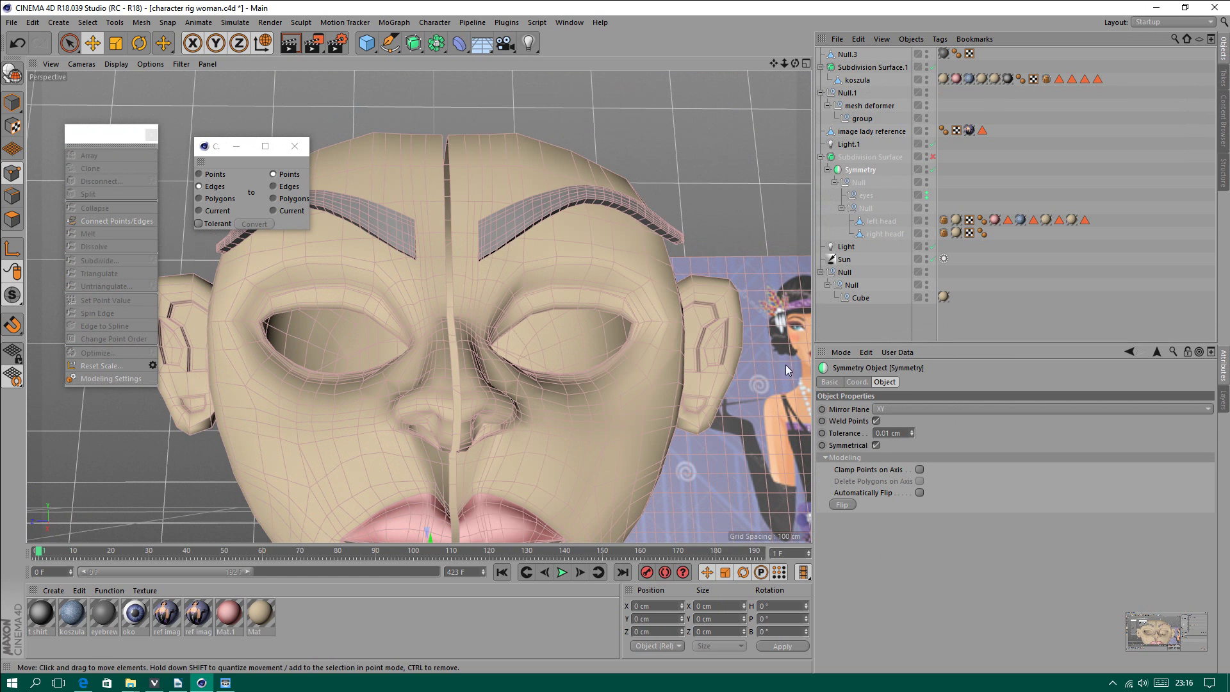
left_click_drag(912, 435, 913, 435)
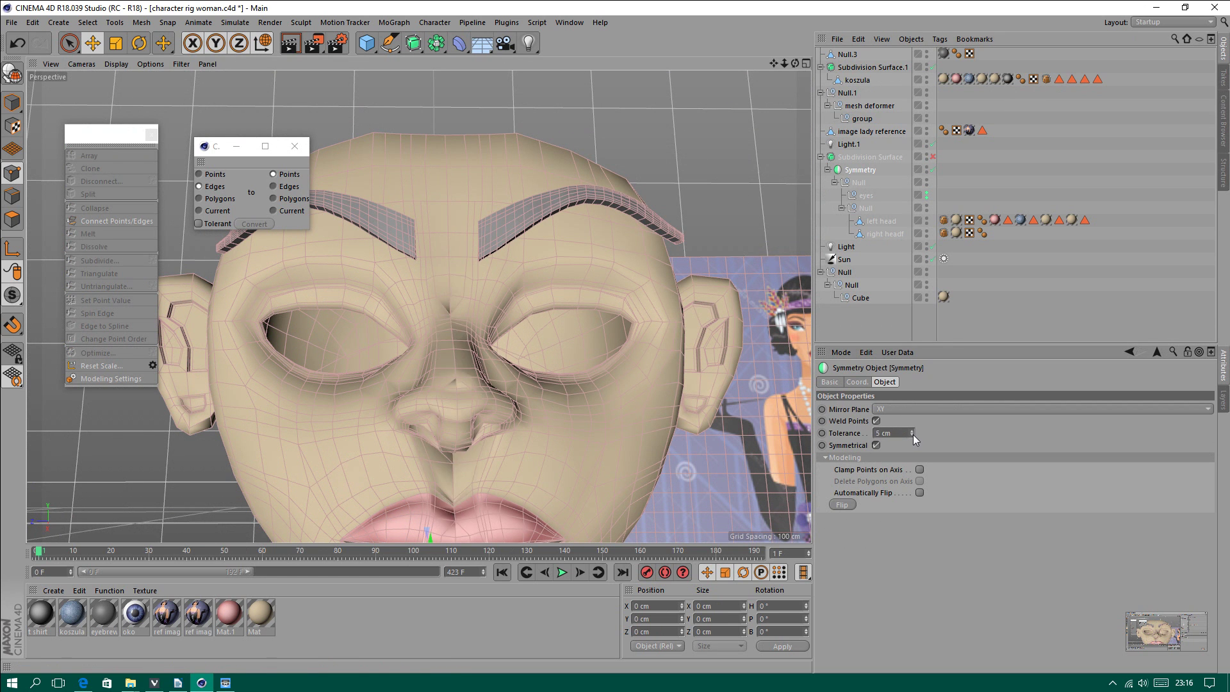
left_click(913, 435)
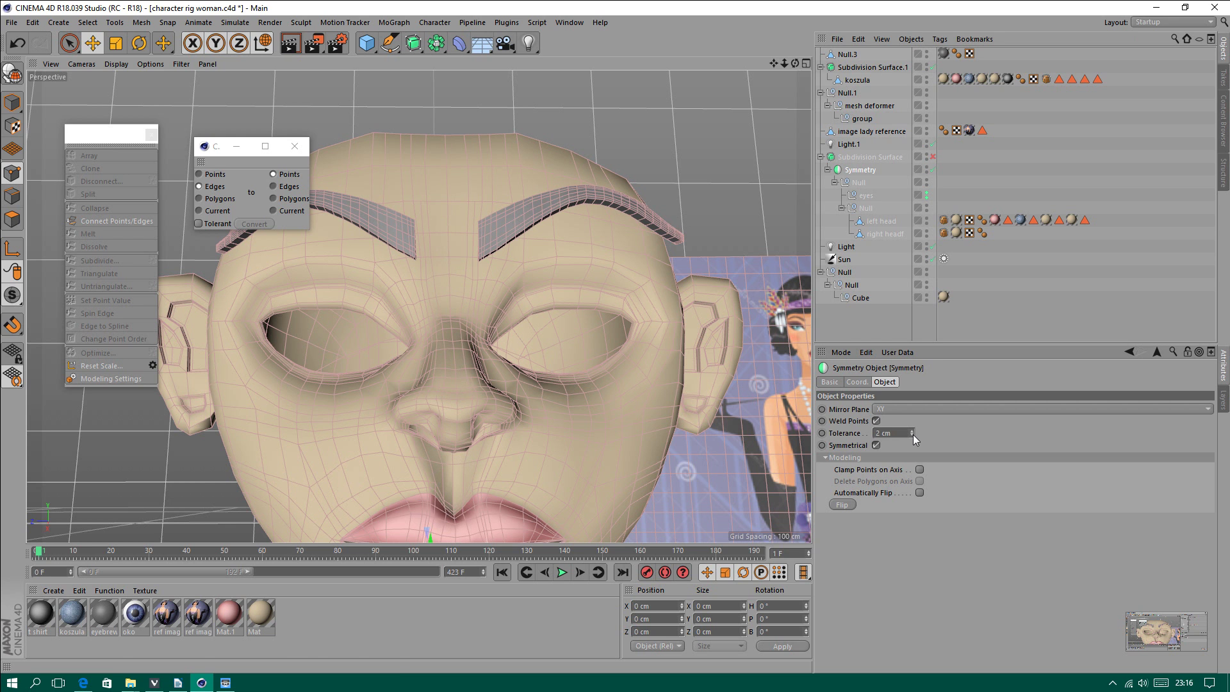
mouse_move(493, 378)
left_mouse_down("alt")
mouse_move(507, 368)
mouse_move(480, 374)
mouse_move(481, 242)
left_mouse_up("alt")
scroll(473, 258, "up", 3)
scroll(540, 280, "down", 3)
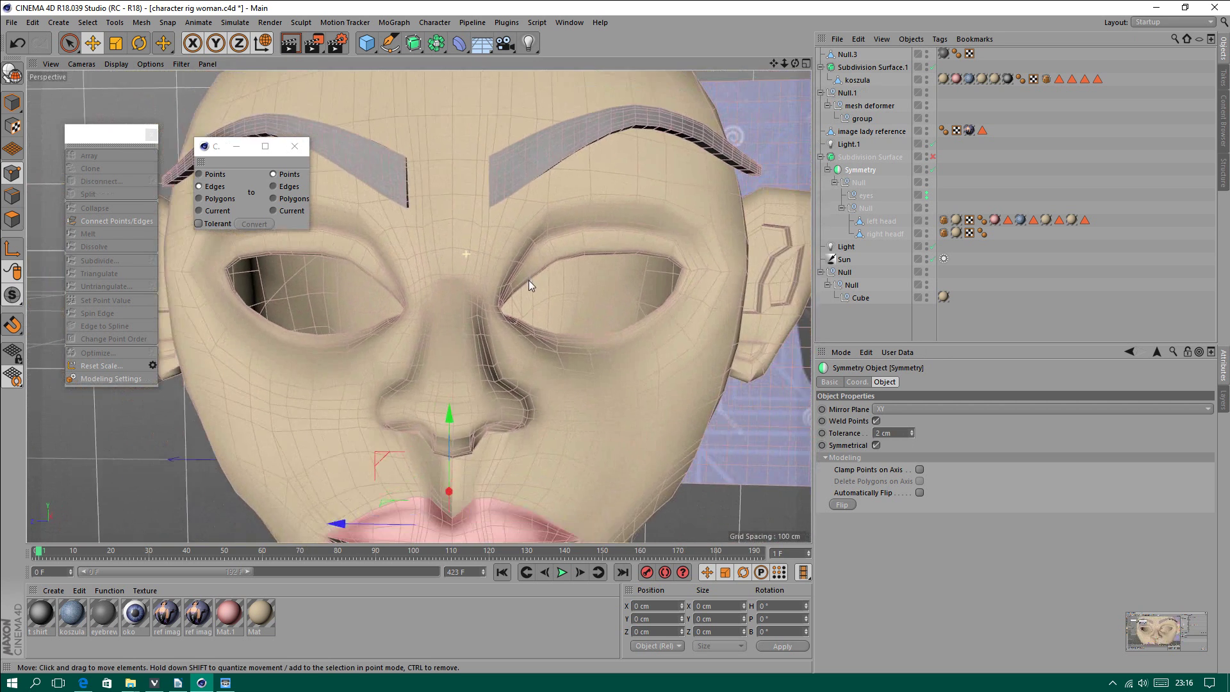
left_click(911, 435)
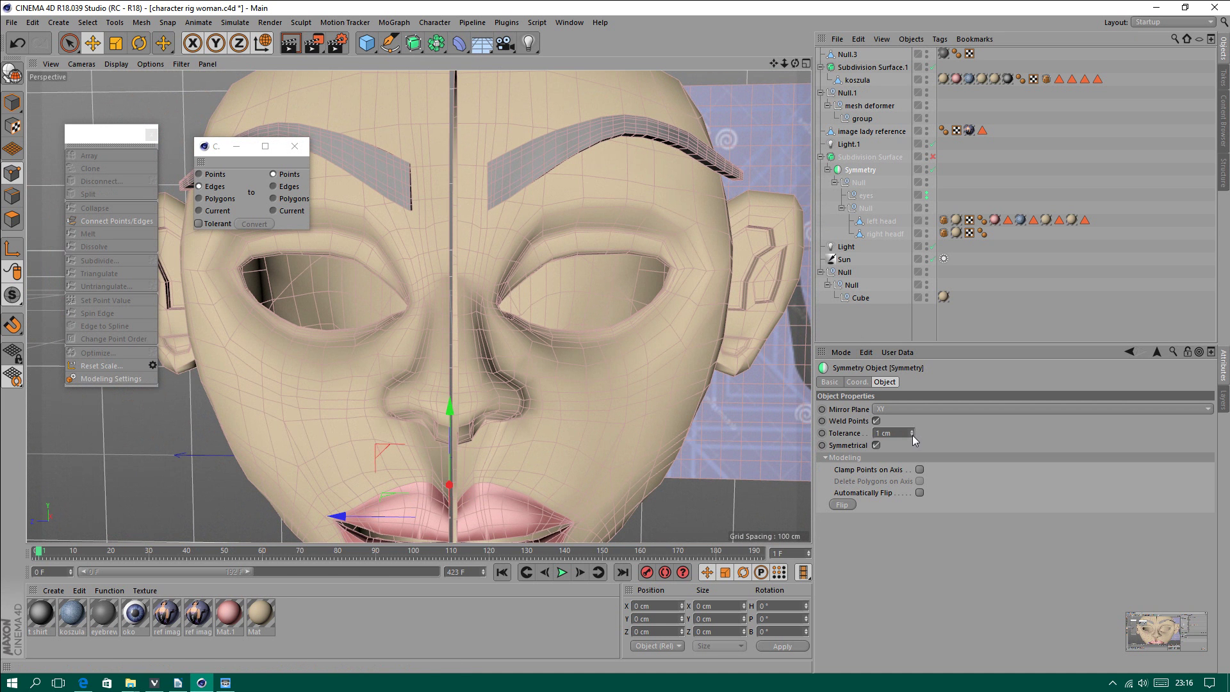
left_click(911, 430)
Re-enable Subdivision Surface smoothing, inspect the lips and nose, and select the left head mesh.
middle_click_drag(567, 418, 495, 316, "alt")
left_click_drag(495, 316, 496, 337, "alt")
middle_click_drag(496, 338, 520, 527, "alt")
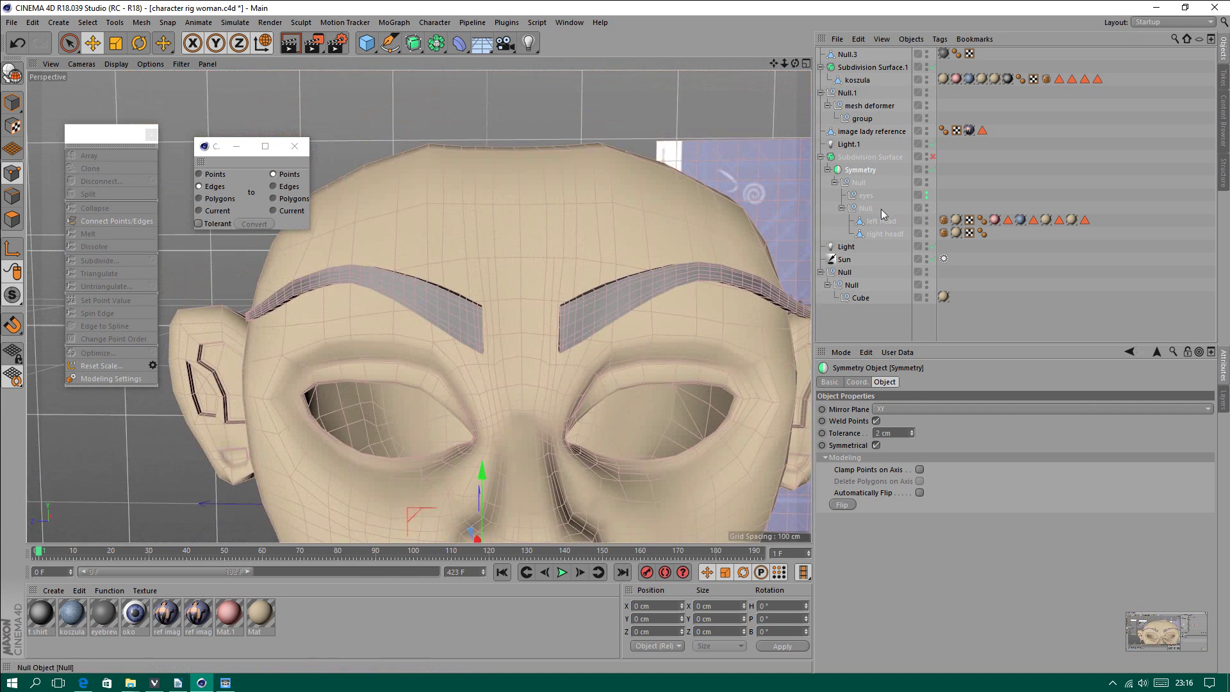
left_click(933, 157)
mouse_move(488, 246)
middle_mouse_down("alt")
mouse_move(515, 340)
mouse_move(500, 299)
mouse_move(503, 325)
mouse_move(497, 312)
mouse_move(433, 304)
middle_mouse_up("alt")
mouse_move(433, 303)
right_mouse_down("alt")
mouse_move(501, 307)
mouse_move(479, 305)
right_mouse_up("alt")
middle_click_drag(479, 305, 478, 384, "alt")
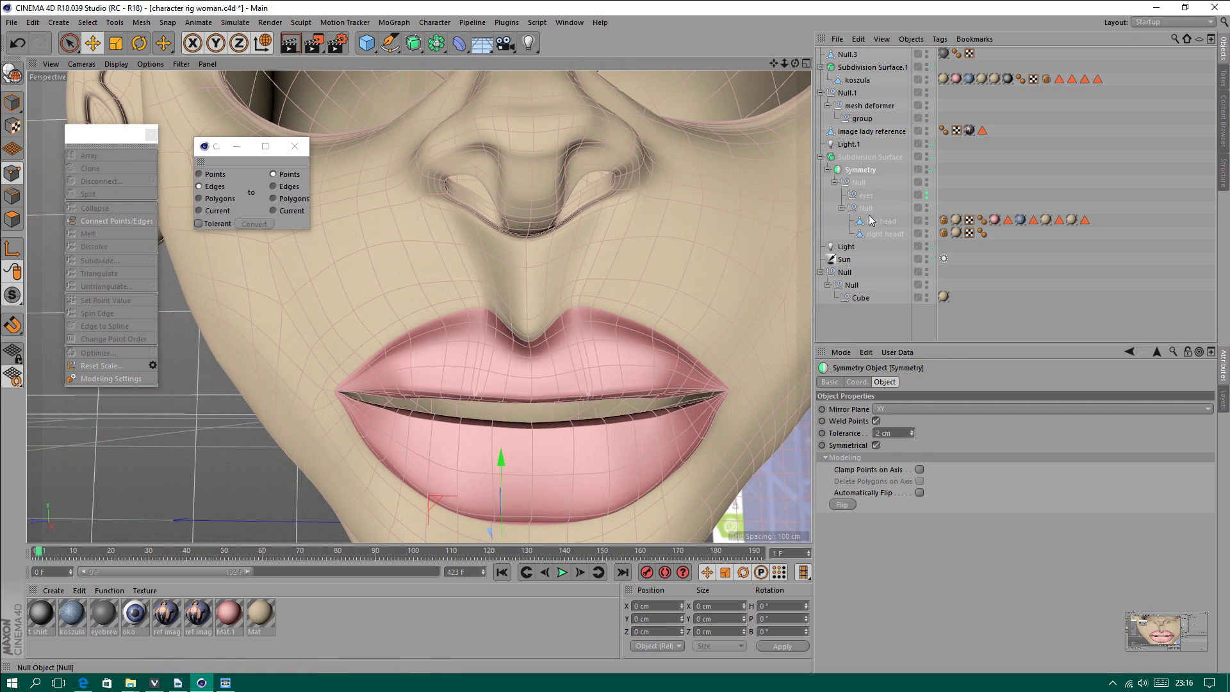
left_click(881, 221)
Move a centre upper-lip point of the left head about 0.784 cm along X.
left_click(471, 389)
mouse_move(472, 389)
left_mouse_down("alt")
mouse_move(501, 375)
mouse_move(509, 323)
mouse_move(531, 348)
left_mouse_up("alt")
right_click_drag(531, 349, 603, 369, "alt")
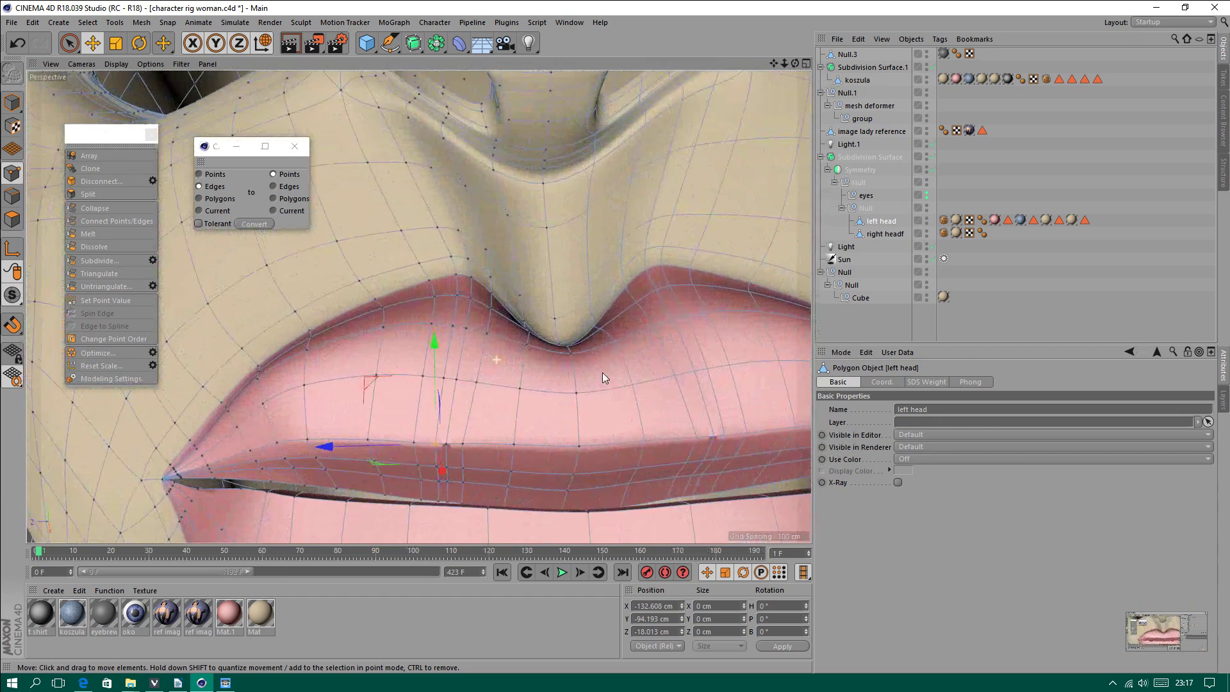
left_click_drag(601, 370, 485, 324, "alt")
right_click_drag(485, 324, 620, 335, "alt")
left_click_drag(480, 359, 491, 382)
mouse_move(499, 312)
left_mouse_down("alt")
mouse_move(514, 369)
mouse_move(449, 376)
mouse_move(481, 378)
mouse_move(458, 389)
left_mouse_up("alt")
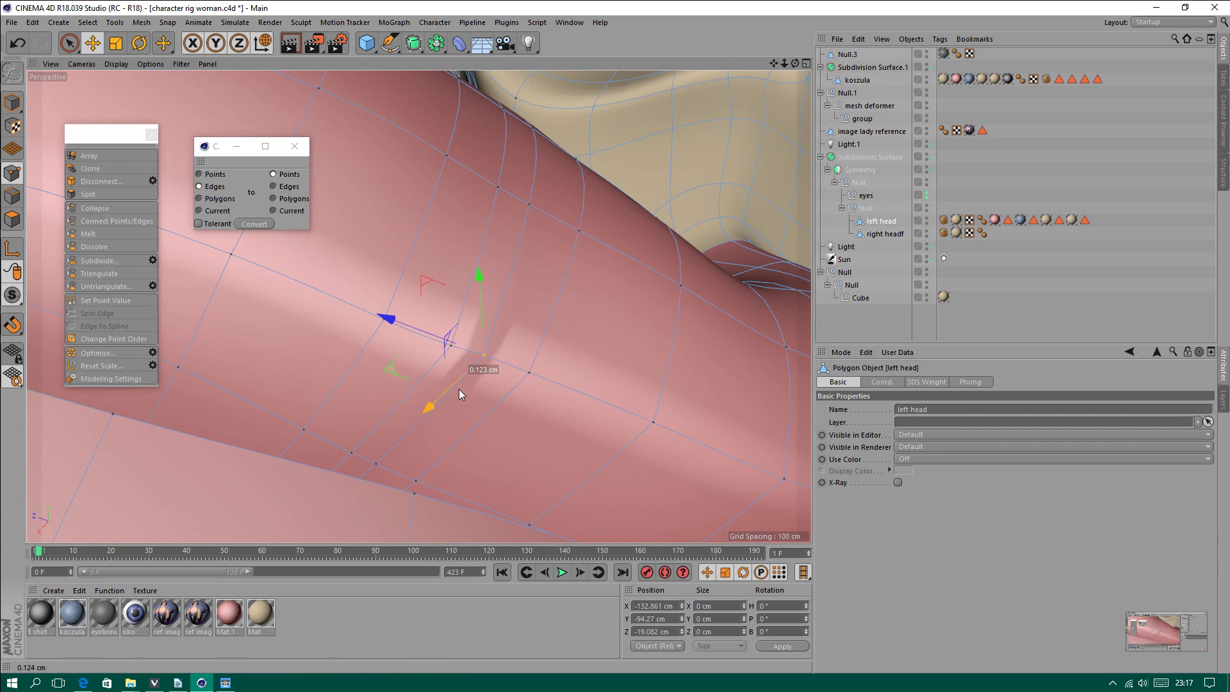
right_click_drag(521, 419, 484, 414, "alt")
mouse_move(484, 414)
left_mouse_down("alt")
mouse_move(511, 453)
mouse_move(482, 406)
left_mouse_up("alt")
left_click(874, 162)
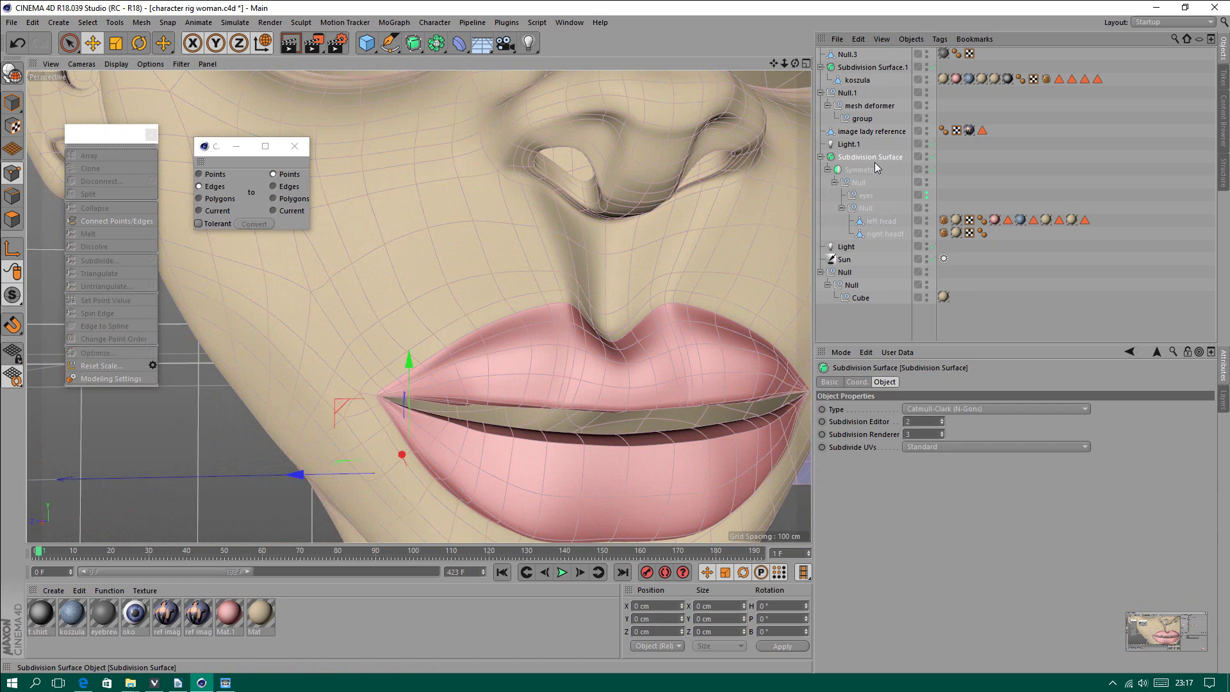
Set Subdivision Editor to 1, reselect the left head, and orbit to a frontal face view.
left_click(942, 423)
scroll(509, 438, "down", 5)
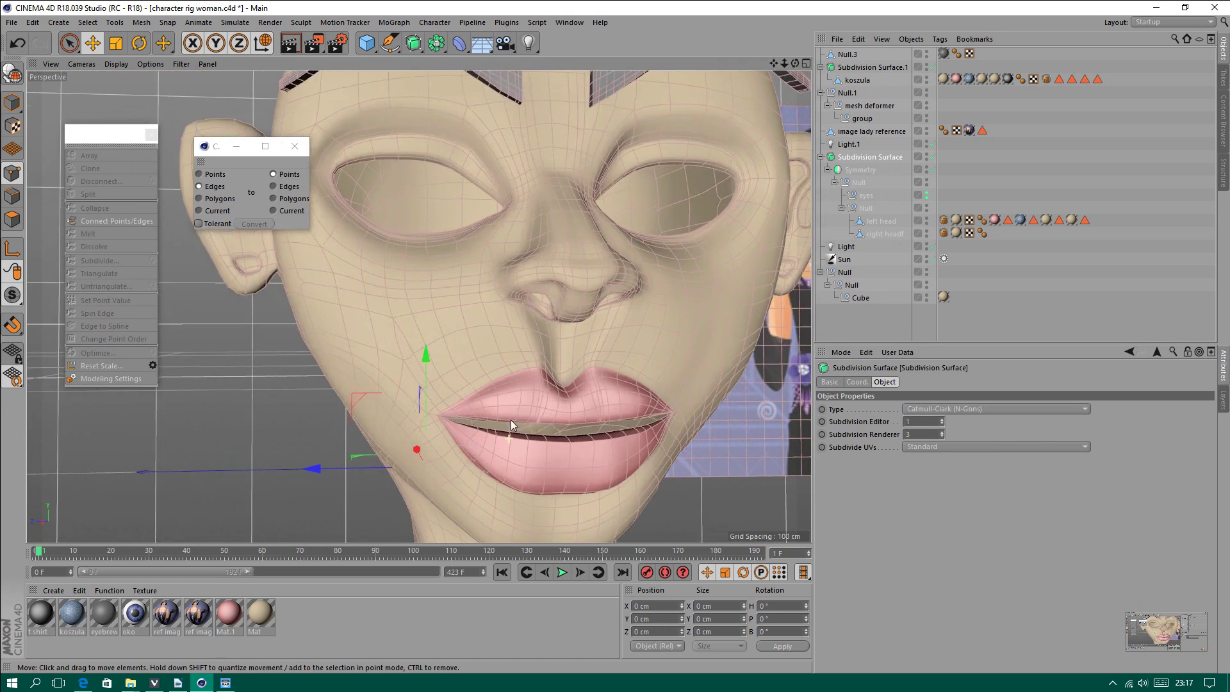
left_click_drag(482, 435, 389, 276, "alt")
scroll(389, 280, "up", 3)
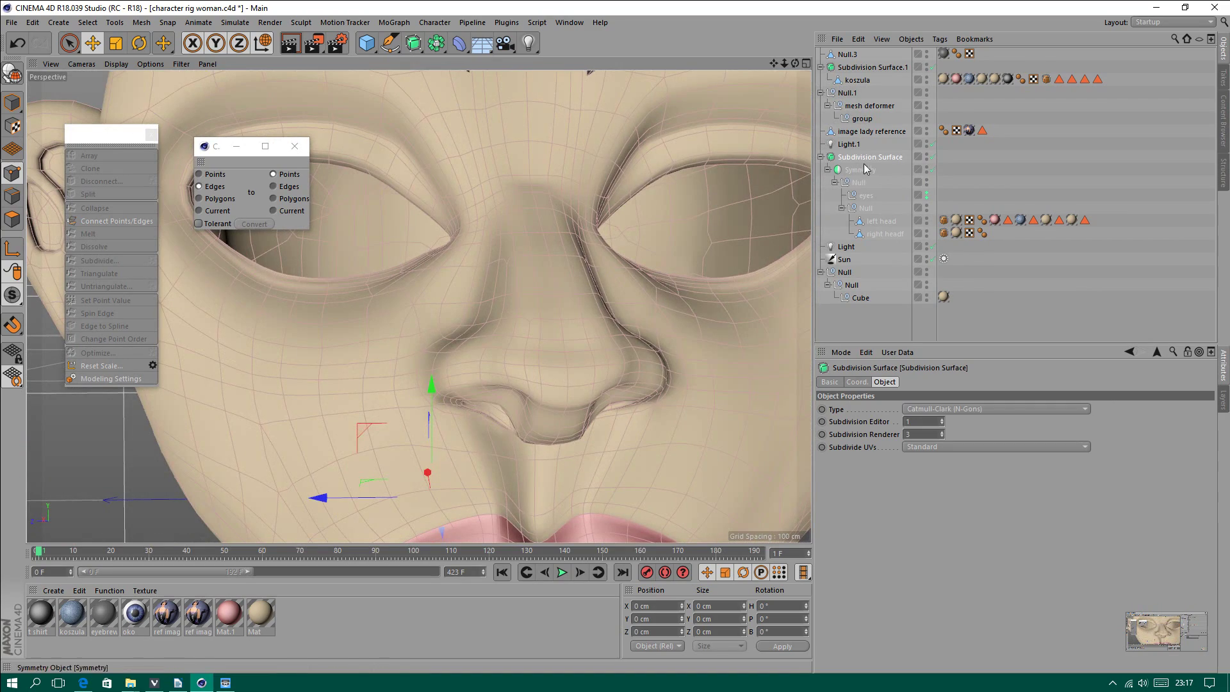
left_click(882, 228)
scroll(515, 380, "down", 3)
mouse_move(462, 383)
left_mouse_down("alt")
mouse_move(526, 364)
mouse_move(442, 332)
mouse_move(458, 418)
left_mouse_up("alt")
mouse_move(452, 217)
left_mouse_down("alt")
mouse_move(422, 317)
mouse_move(376, 308)
left_mouse_up("alt")
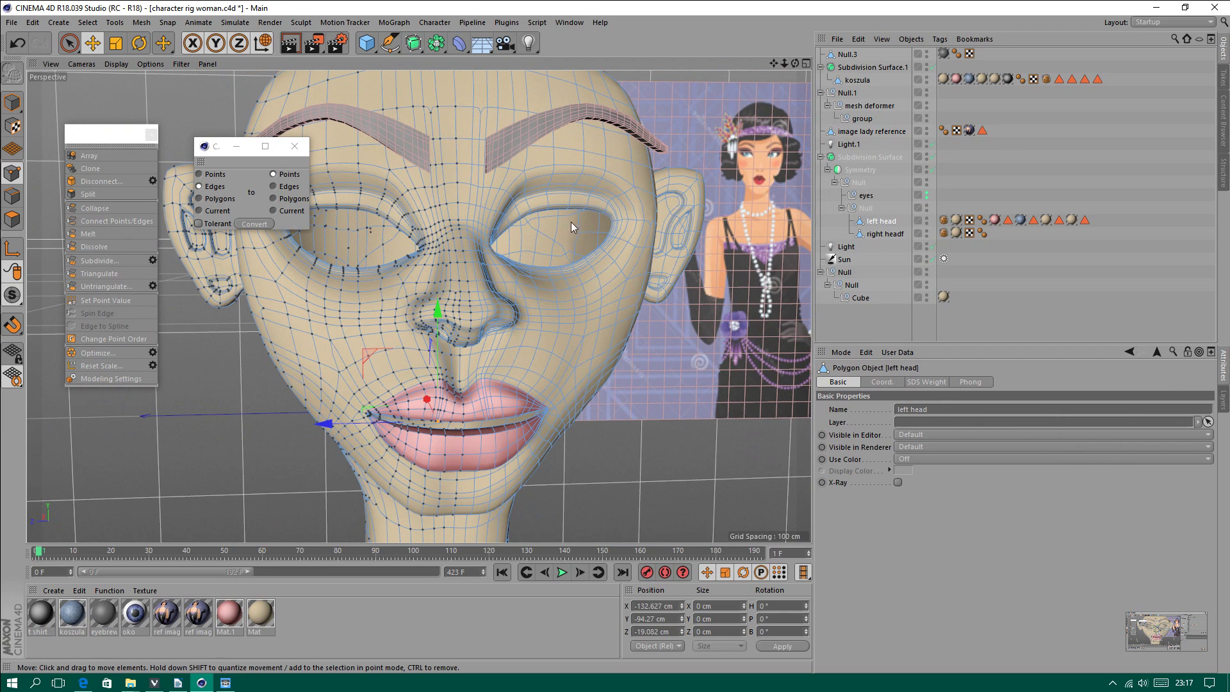
mouse_move(435, 273)
left_mouse_down("alt")
mouse_move(580, 337)
mouse_move(562, 342)
mouse_move(621, 329)
mouse_move(507, 253)
mouse_move(467, 279)
mouse_move(524, 305)
left_mouse_up("alt")
Move a nose point about 1.073 cm, disable Subdivision Surface, and enable Move tool soft selection.
left_click(470, 288)
mouse_move(489, 265)
left_mouse_down()
mouse_move(433, 298)
mouse_move(397, 277)
mouse_move(596, 313)
mouse_move(478, 249)
left_mouse_up()
left_click(932, 157)
left_click(462, 249)
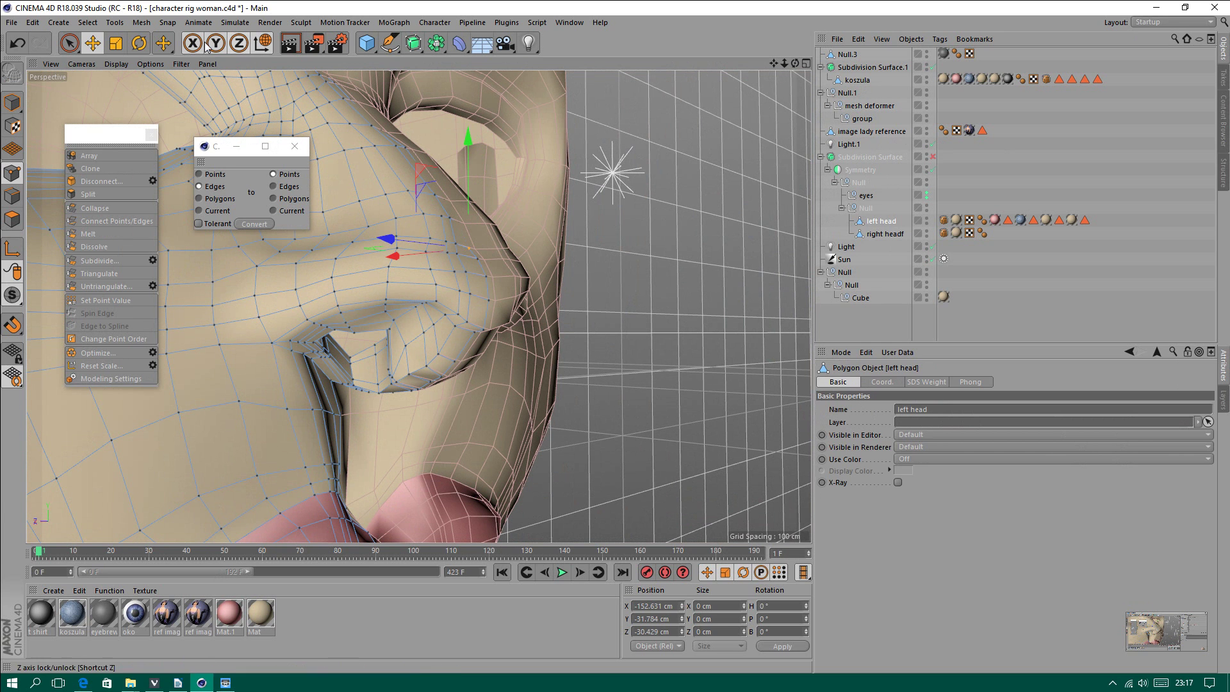
left_click(163, 43)
left_click(860, 408)
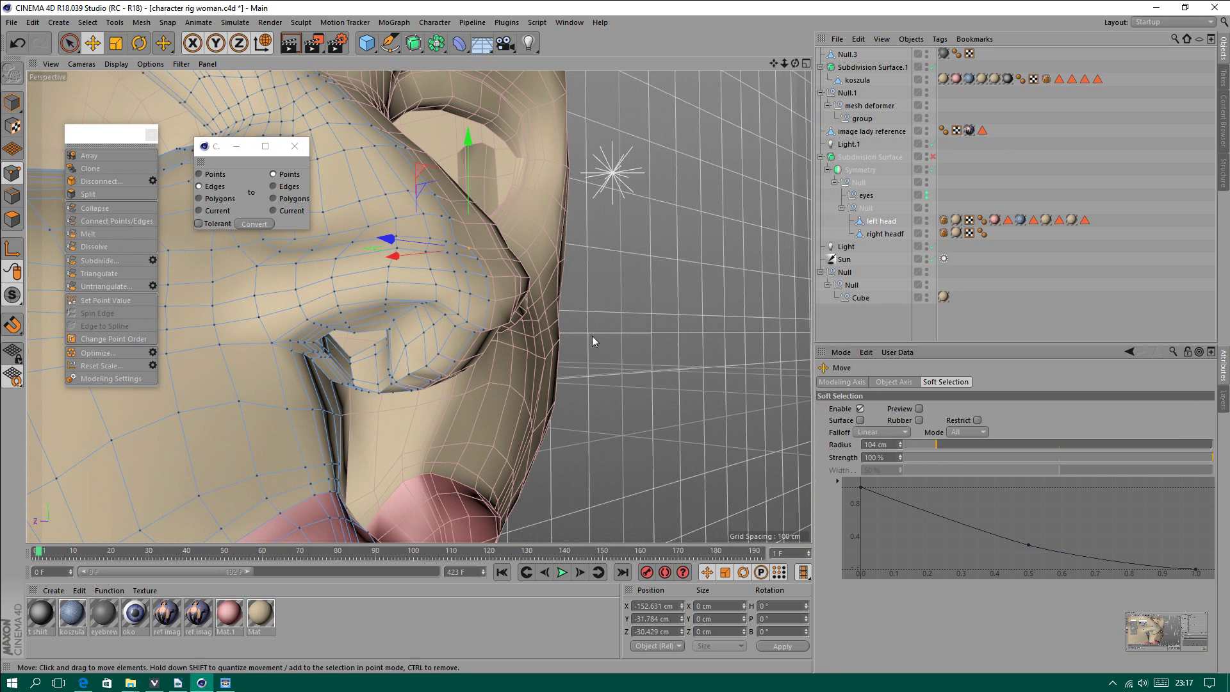
Preview a smaller-radius Linear soft-selection falloff following the surface, and drag nose points 2.281 cm along X.
left_click_drag(422, 252, 418, 251)
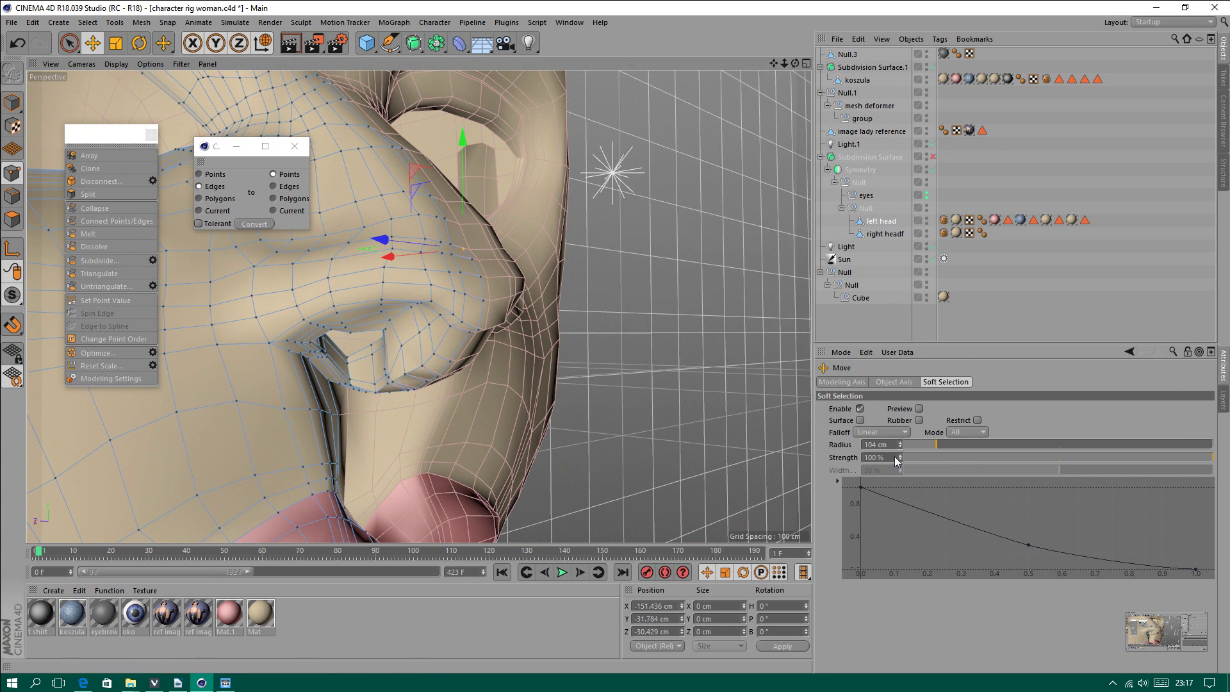
left_click(919, 408)
left_click_drag(917, 446, 906, 449)
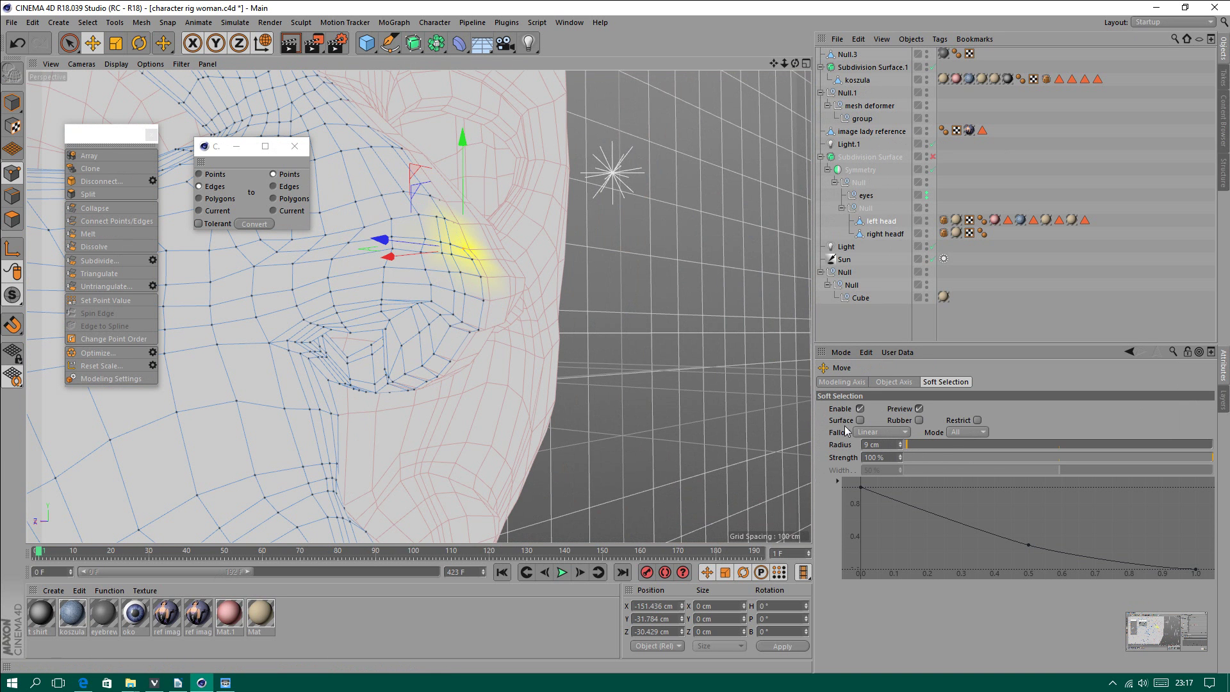
left_click(973, 432)
left_click(880, 433)
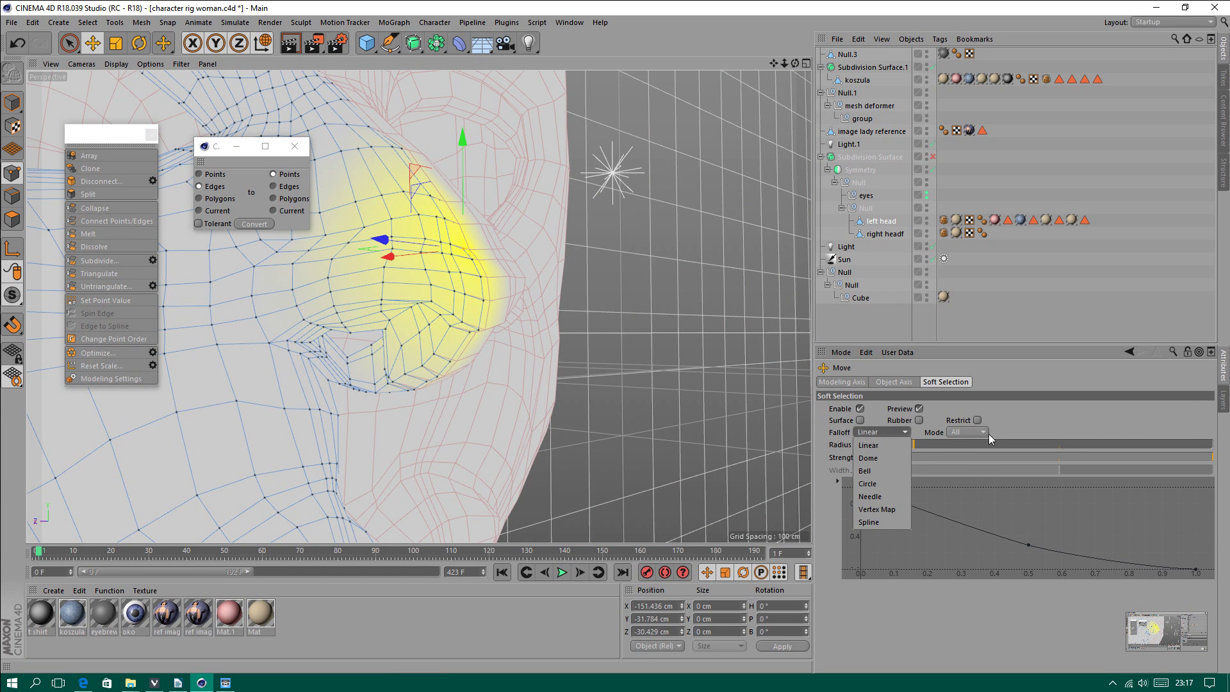
left_click(961, 433)
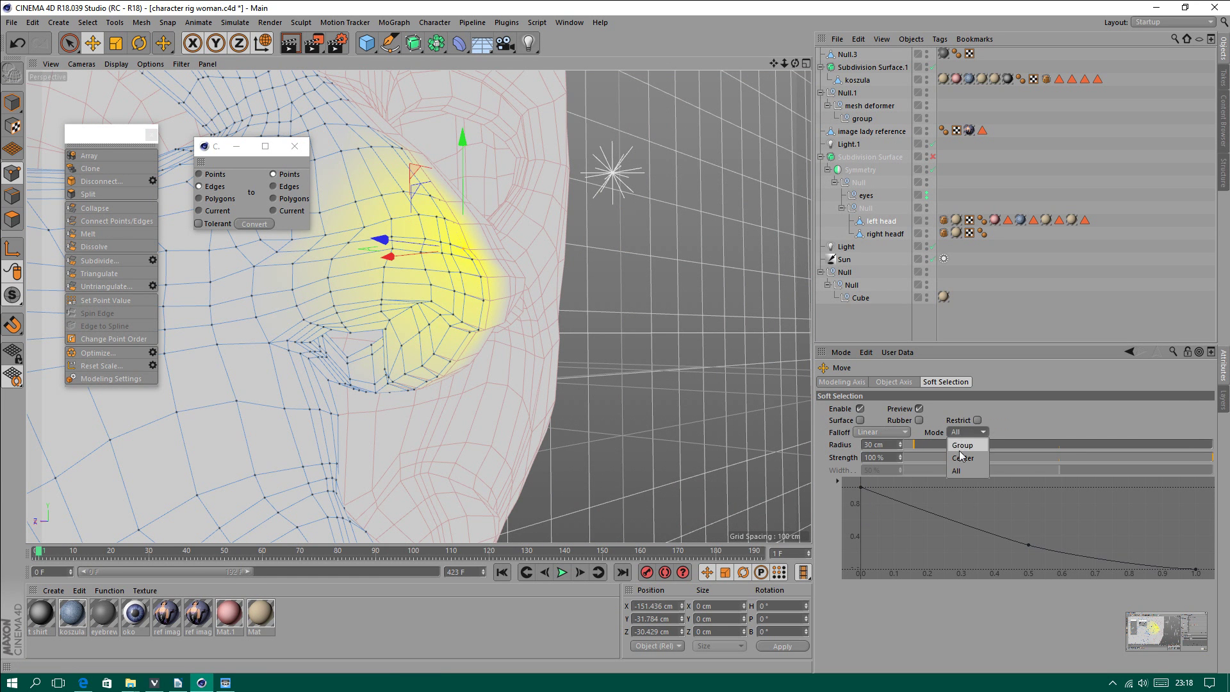
left_click(888, 431)
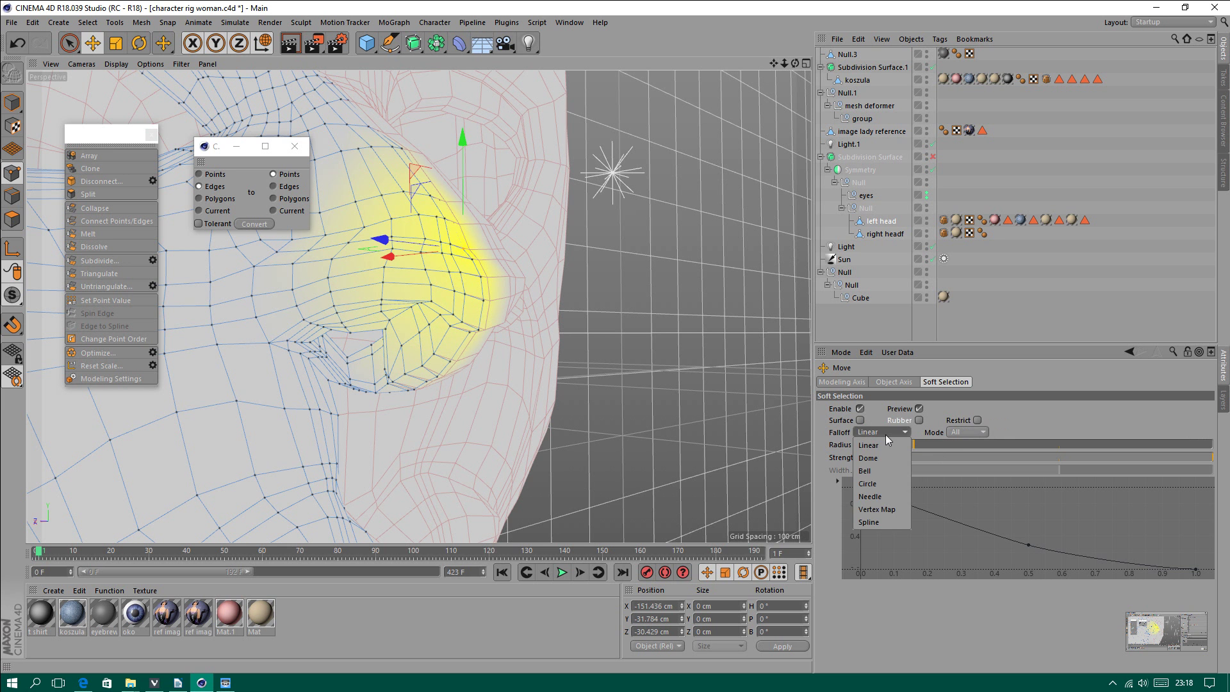
left_click(858, 420)
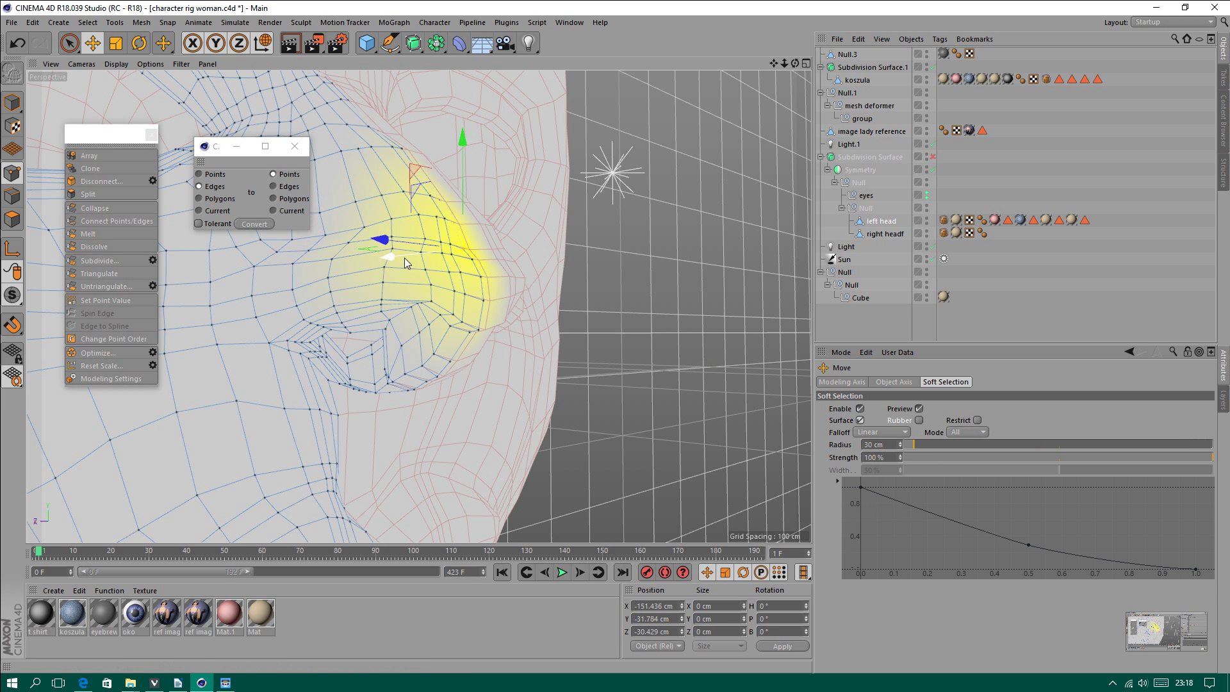
mouse_move(488, 277)
left_mouse_down("alt")
mouse_move(421, 261)
mouse_move(464, 238)
mouse_move(480, 380)
mouse_move(512, 348)
mouse_move(548, 351)
left_mouse_up("alt")
Narrow soft-selection radius to 15 cm, then 5 cm, moving nose points and eye-corner points about 2.252 cm.
left_click_drag(929, 444, 912, 444)
mouse_move(465, 247)
left_mouse_down()
mouse_move(481, 234)
mouse_move(468, 214)
mouse_move(488, 205)
mouse_move(474, 234)
left_mouse_up()
left_click(906, 443)
left_click_drag(472, 244, 439, 259)
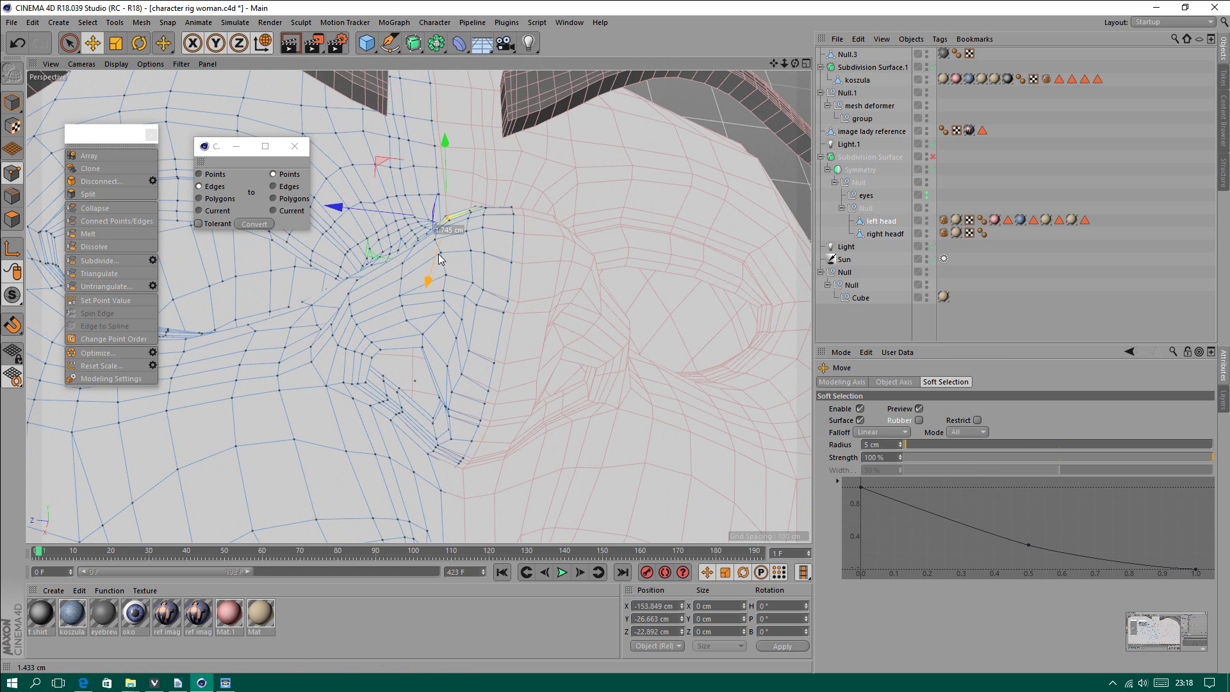
Switch off the soft-selection falloff preview and select a single point near the nose.
mouse_move(527, 239)
left_mouse_down("alt")
mouse_move(555, 310)
mouse_move(483, 207)
mouse_move(508, 252)
mouse_move(504, 208)
mouse_move(480, 228)
left_mouse_up("alt")
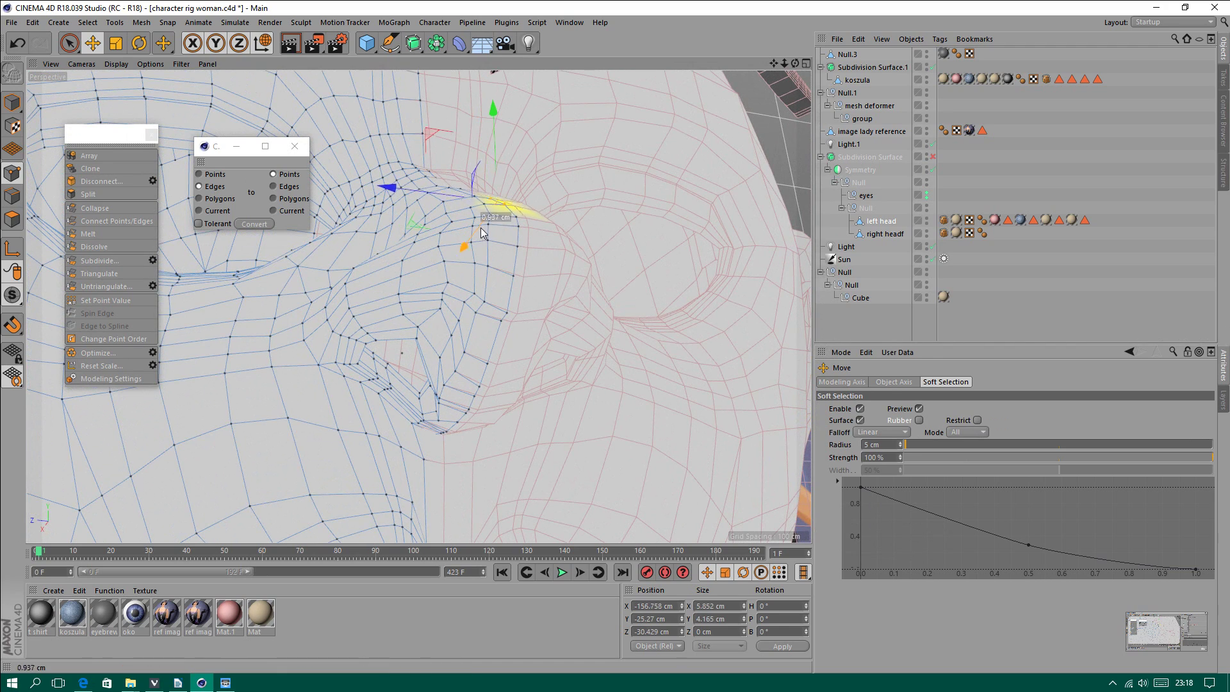
left_click(918, 409)
mouse_move(520, 251)
left_mouse_down("alt")
mouse_move(536, 392)
mouse_move(494, 346)
mouse_move(506, 324)
mouse_move(394, 308)
mouse_move(513, 310)
mouse_move(486, 180)
mouse_move(513, 324)
mouse_move(585, 264)
mouse_move(625, 258)
mouse_move(611, 274)
mouse_move(569, 265)
mouse_move(591, 302)
mouse_move(522, 360)
left_mouse_up("alt")
left_click(487, 179)
scroll(531, 368, "down", 2)
scroll(539, 375, "down", 2)
scroll(577, 392, "down", 2)
scroll(541, 398, "down", 2)
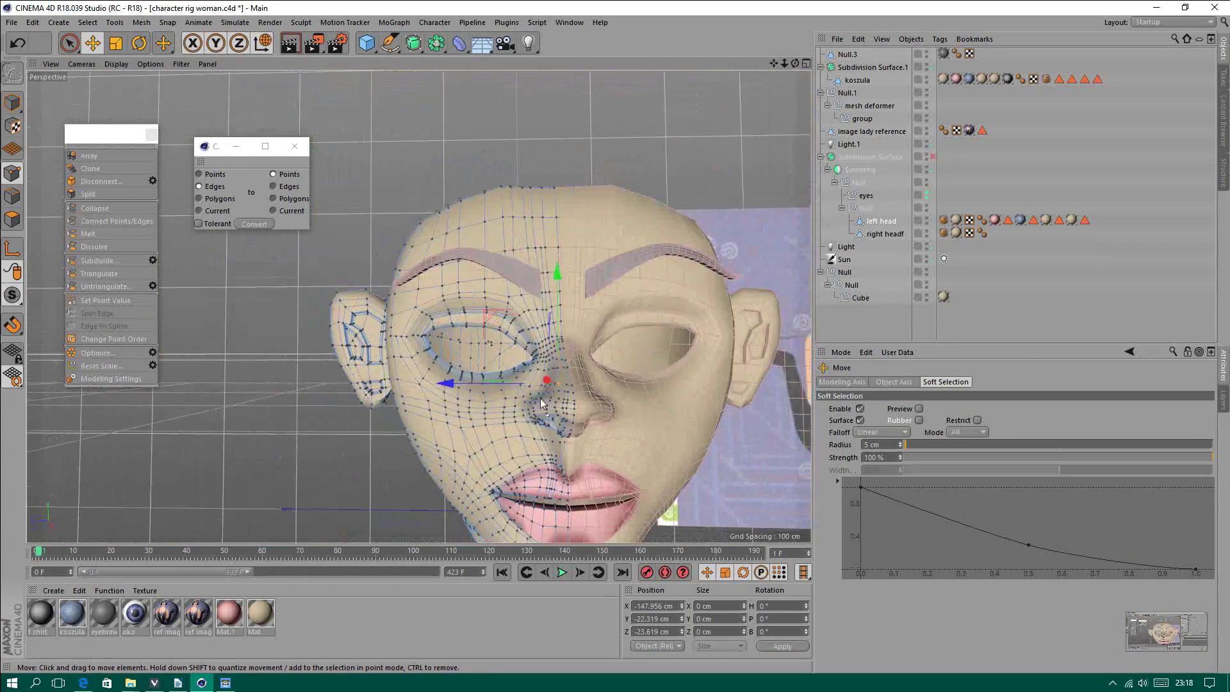
left_click(13, 103)
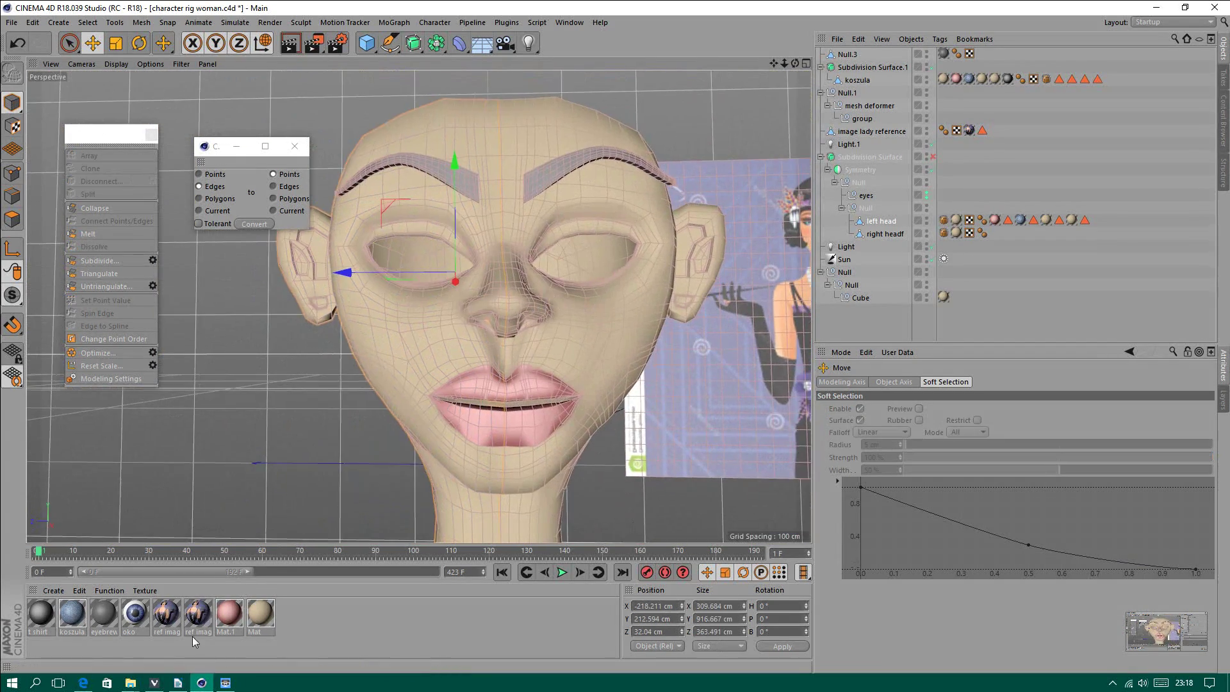
left_click(221, 684)
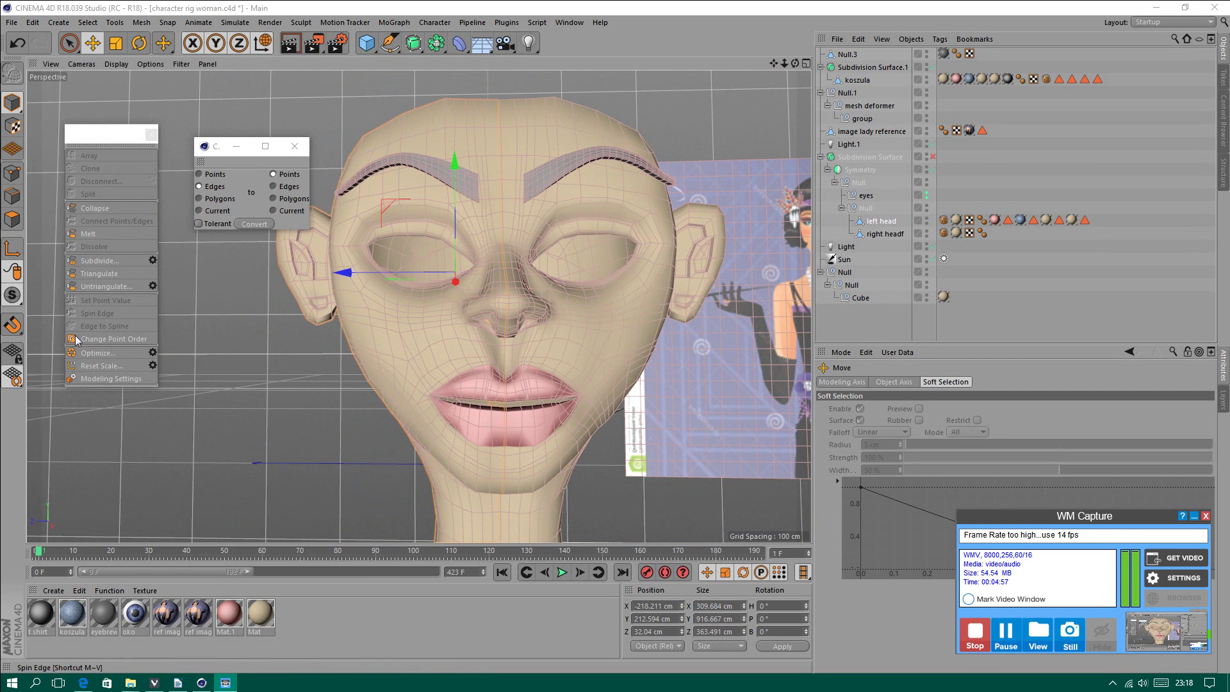
left_click(13, 173)
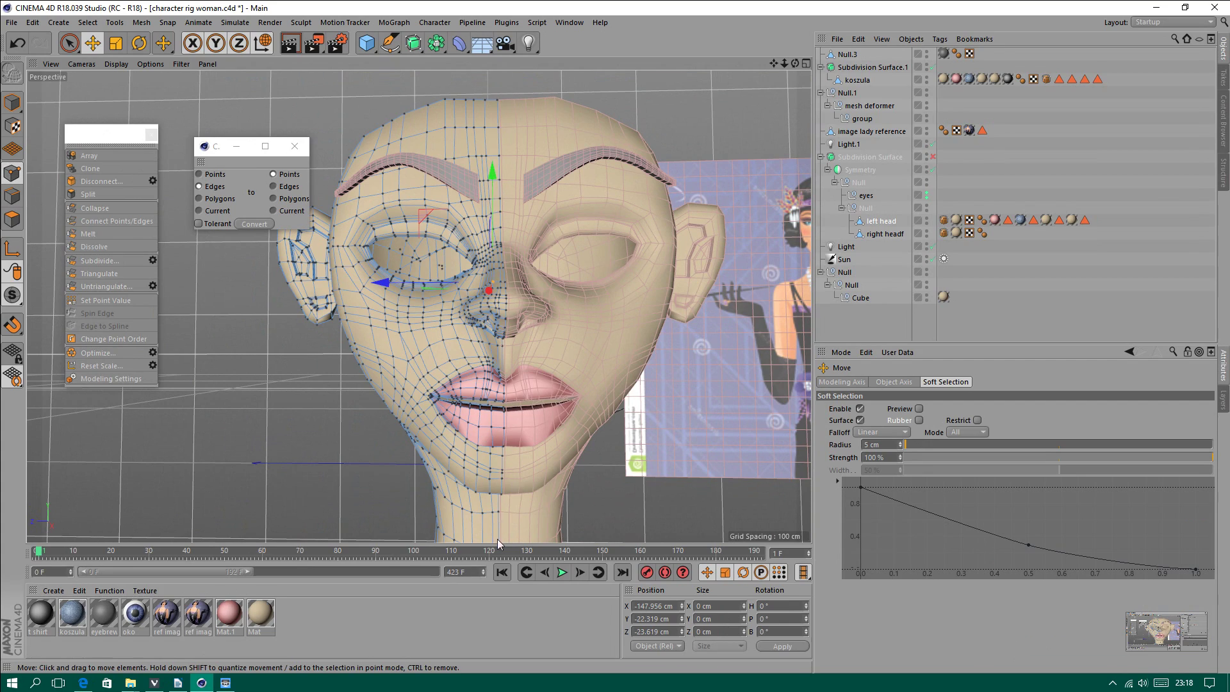
left_click_drag(497, 539, 543, 361, "alt")
scroll(423, 447, "up", 5)
left_click_drag(423, 447, 518, 326, "alt")
left_click_drag(600, 228, 611, 369, "alt")
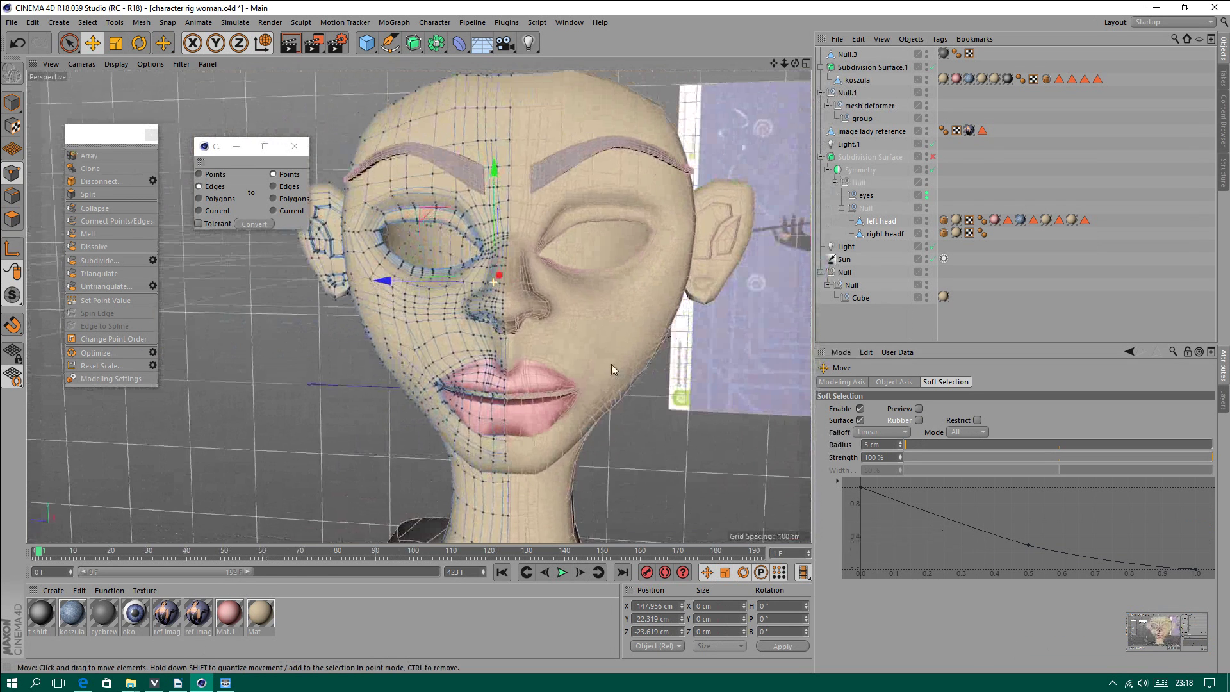
mouse_move(504, 165)
left_mouse_down("alt")
mouse_move(516, 162)
mouse_move(509, 115)
left_mouse_up("alt")
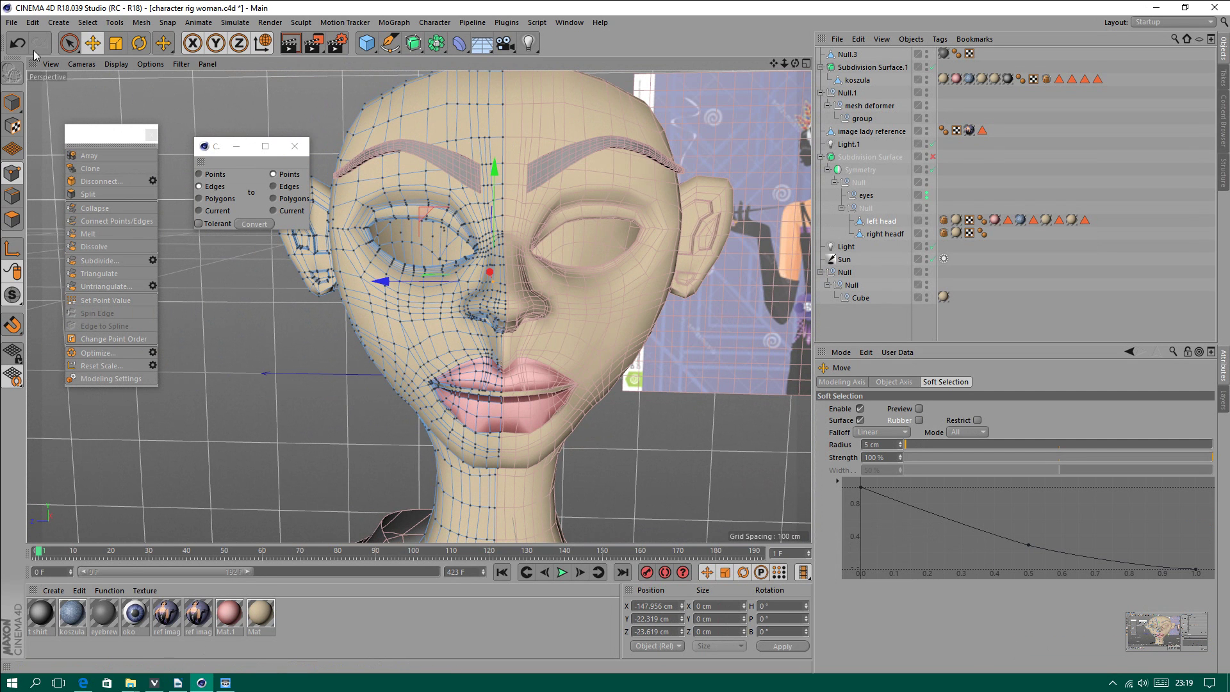
Save the project 'character rig woman.c4d' with the reshaped head and welded seam.
left_click(11, 22)
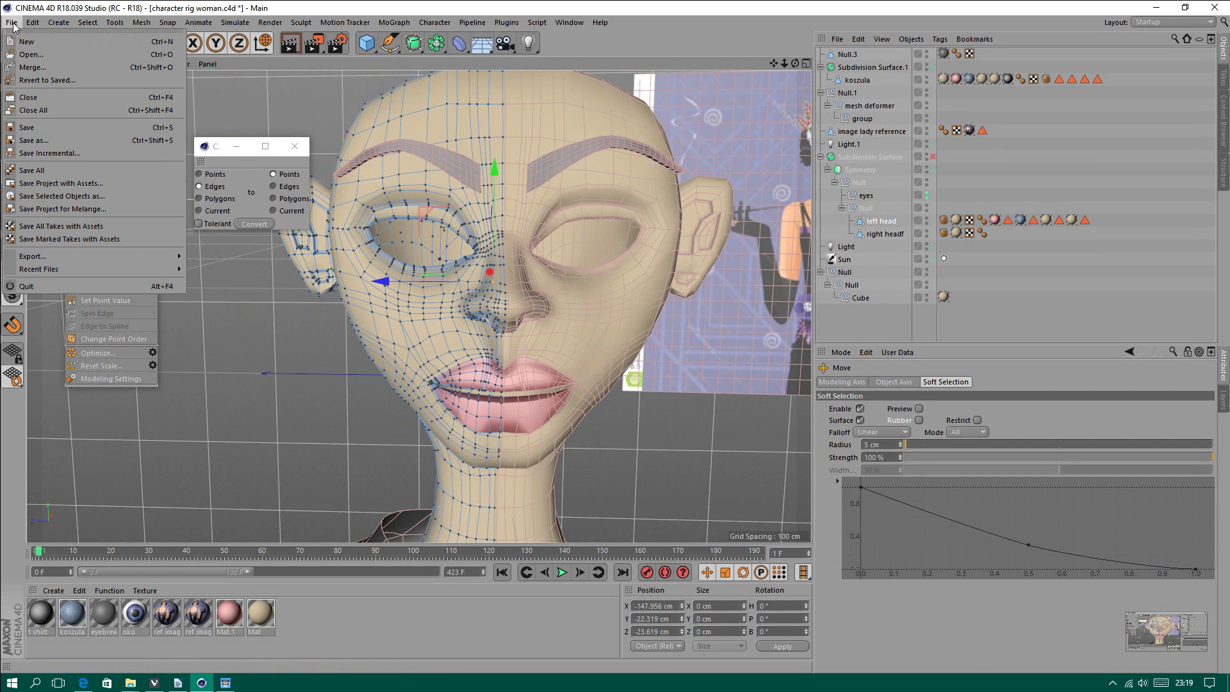
left_click(25, 131)
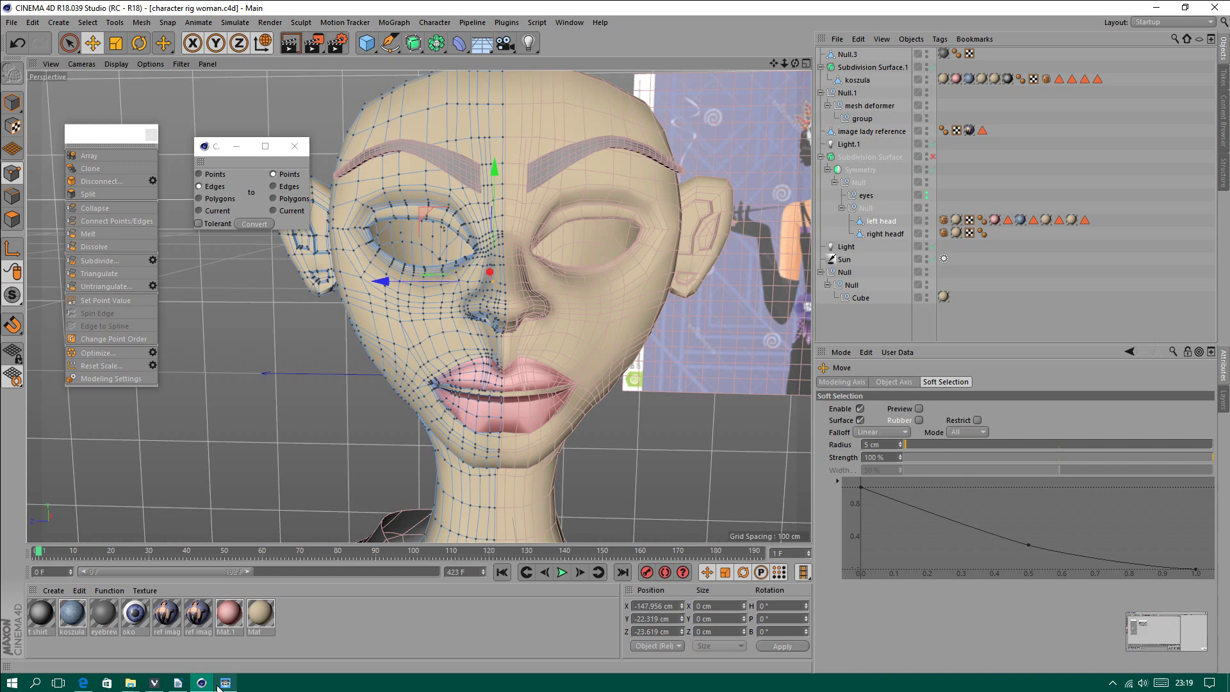
left_click(222, 684)
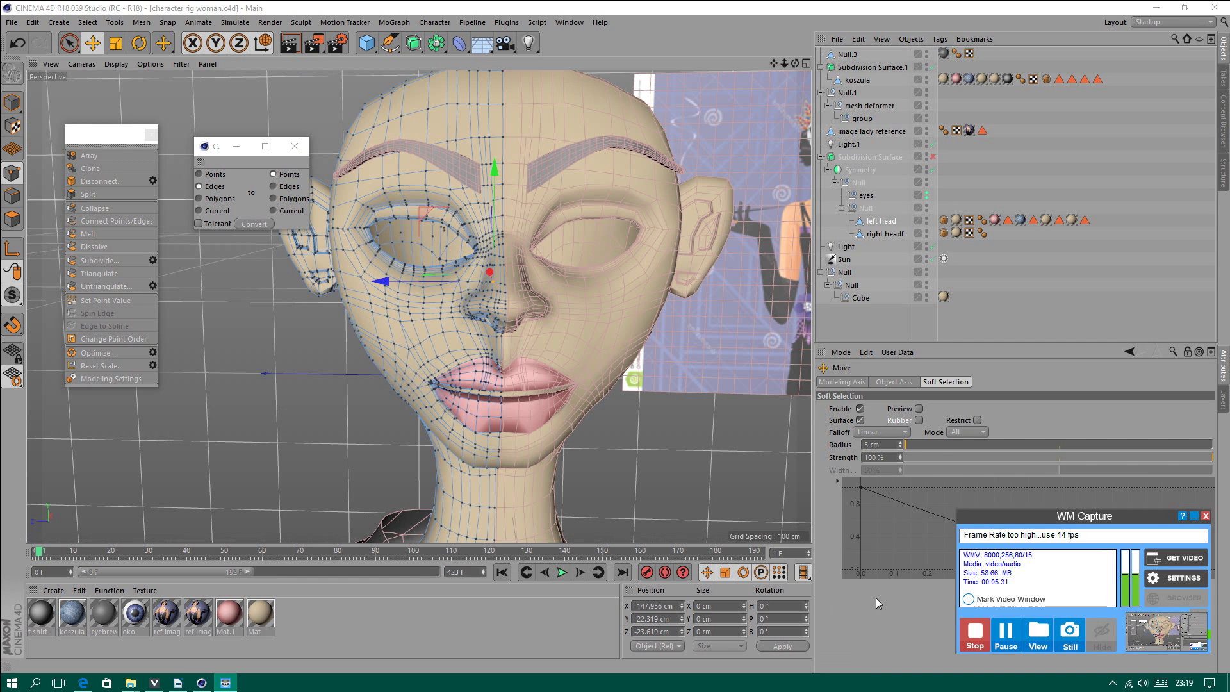